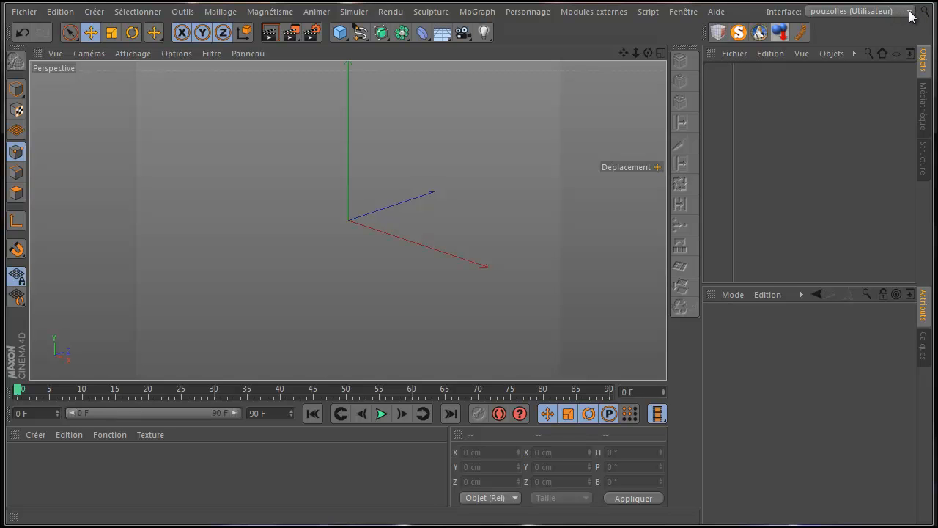
Step: Save the current interface layout as pouzolles.l4d in the layout folder, replacing the existing file
left_click(677, 13)
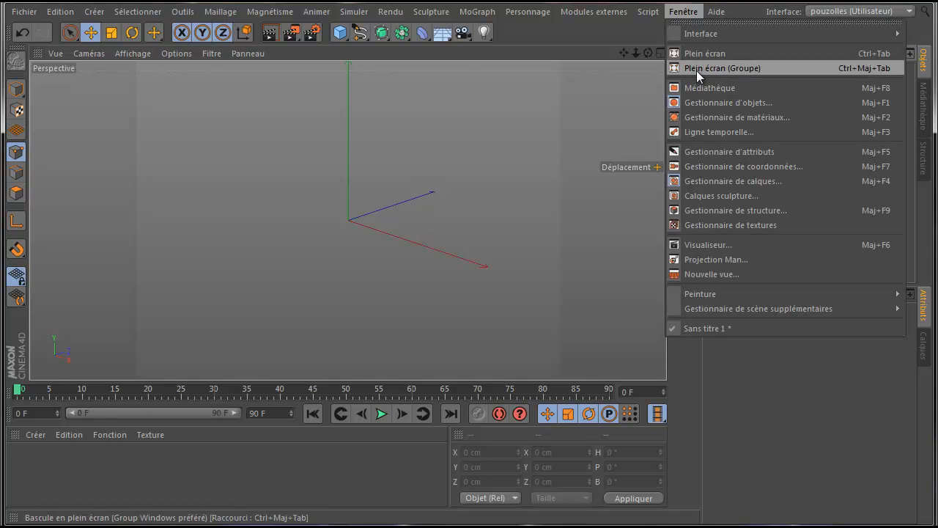
mouse_move(706, 33)
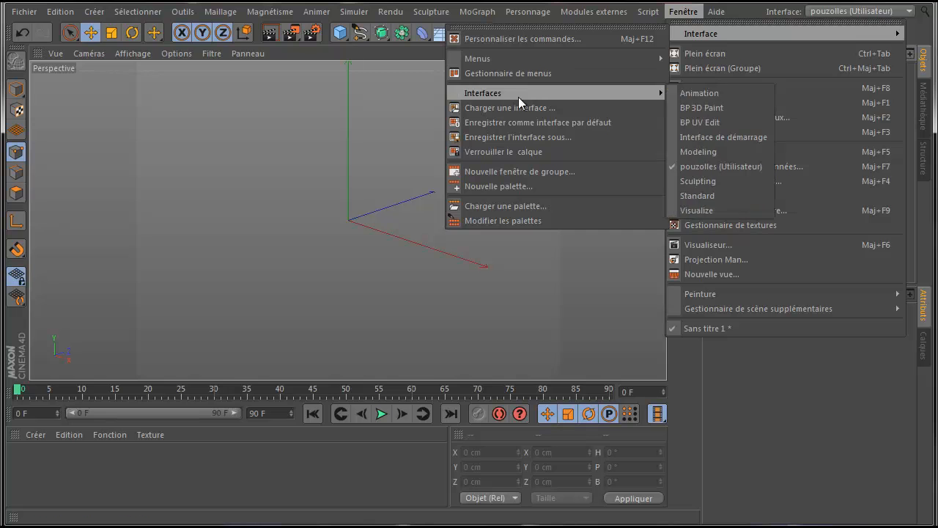
left_click(505, 137)
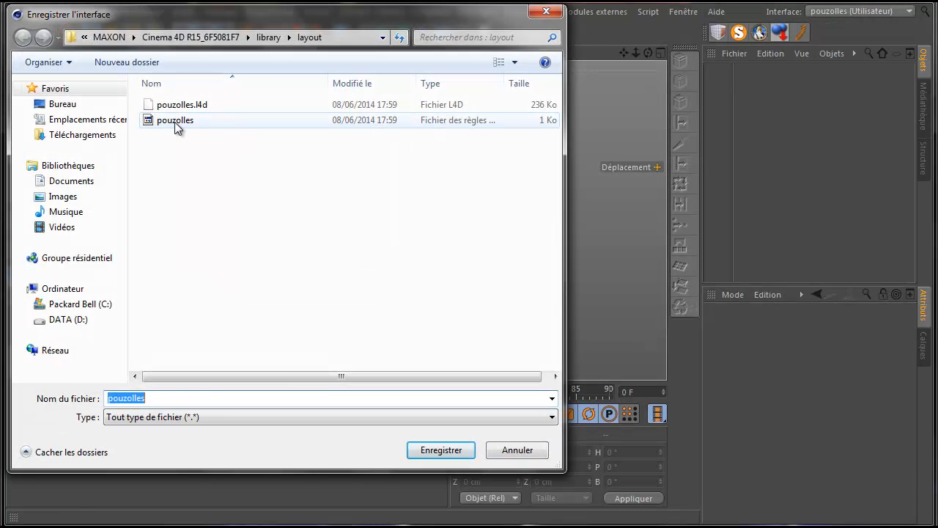
left_click(176, 106)
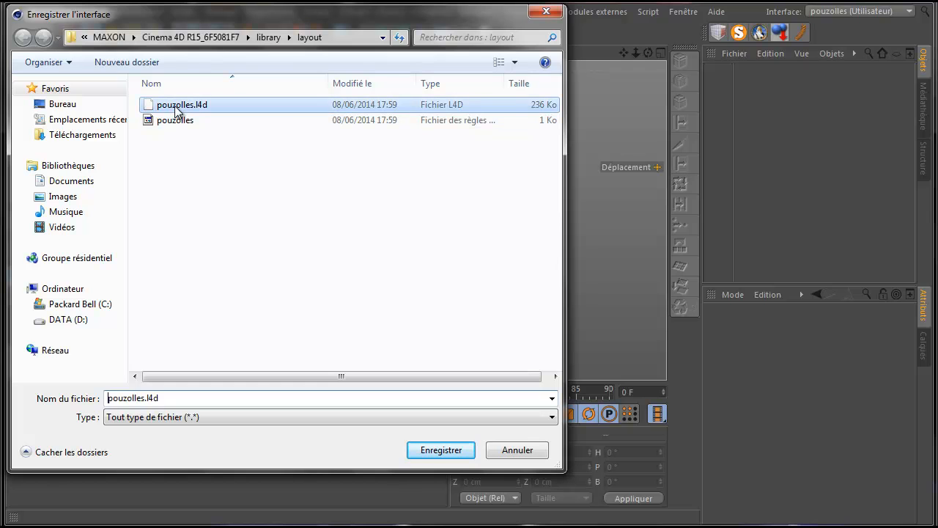
left_click(432, 448)
left_click(493, 294)
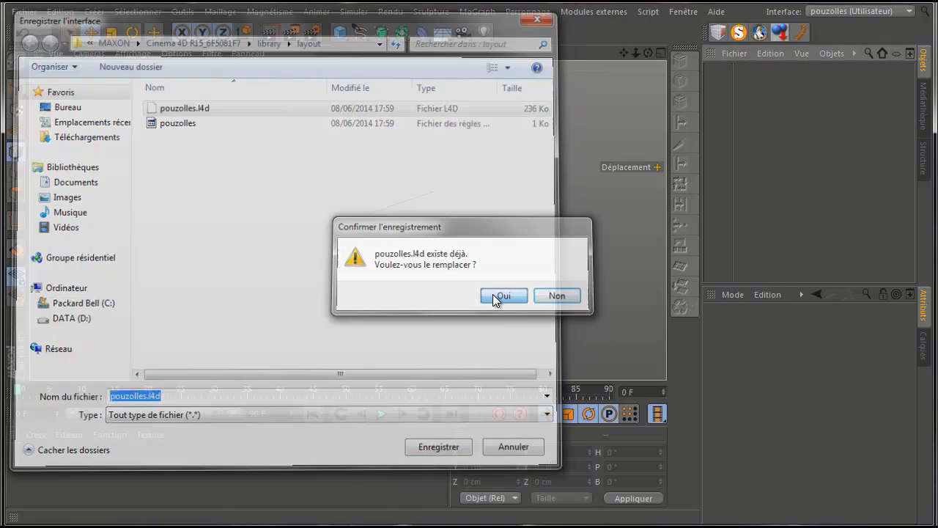
Step: Load the "Interface de démarrage" layout and widen the viewport and its toolbar so that all the creation icons fit
left_click(909, 12)
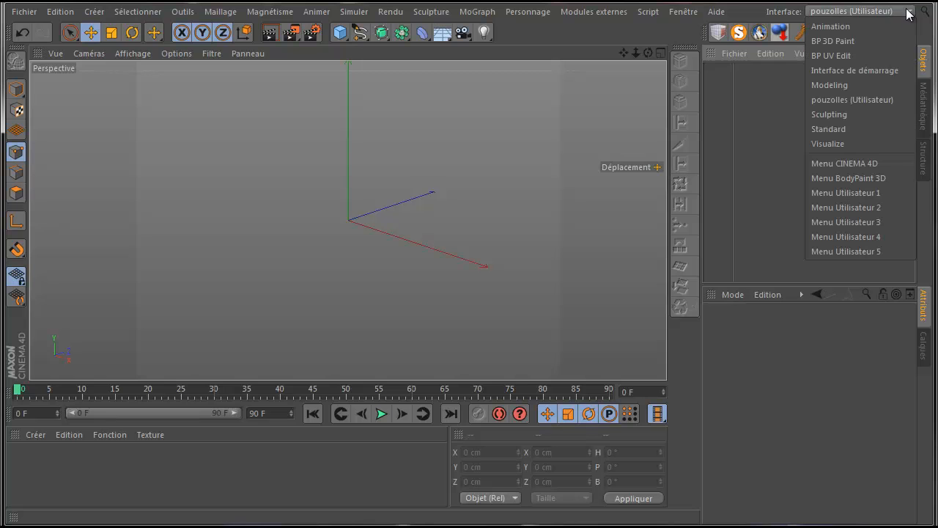
left_click(878, 69)
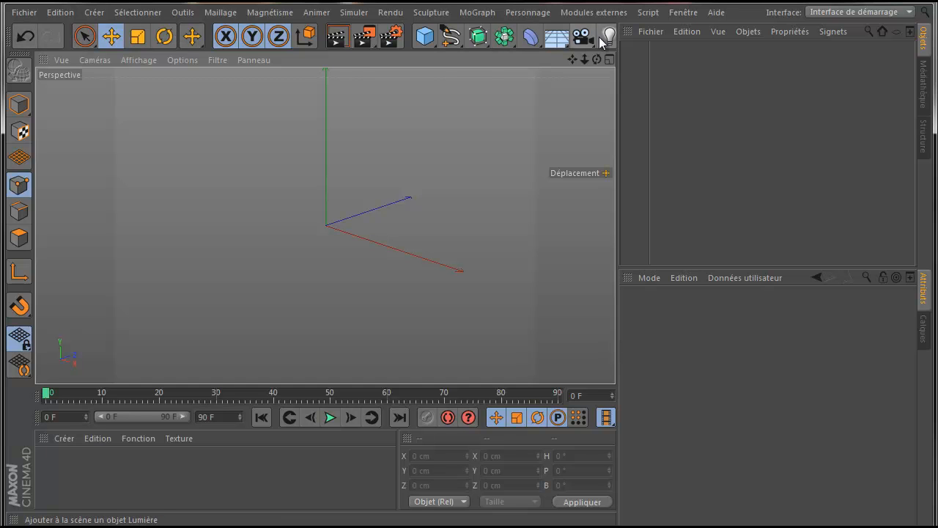
left_click_drag(617, 37, 653, 52)
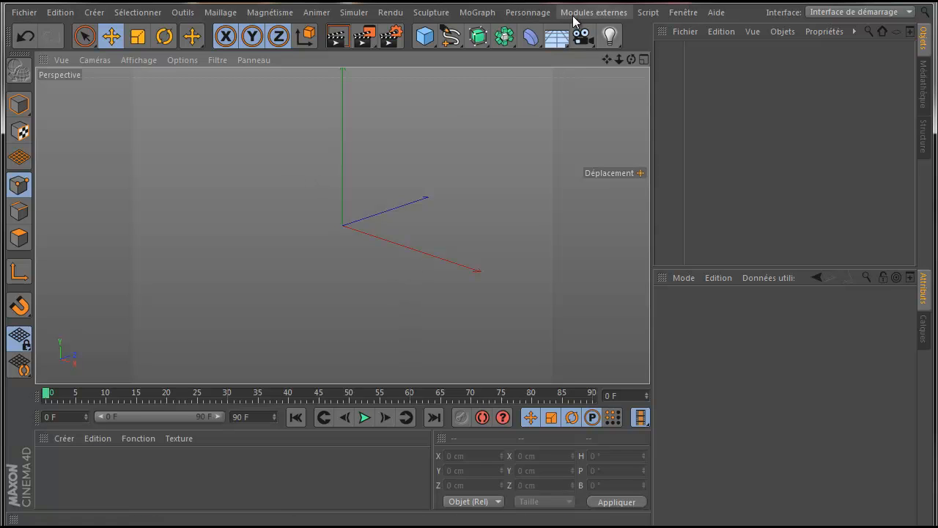
Step: Open the "Personnaliser les commandes" window, place it over the viewport and enable palette editing
left_click(682, 12)
mouse_move(692, 34)
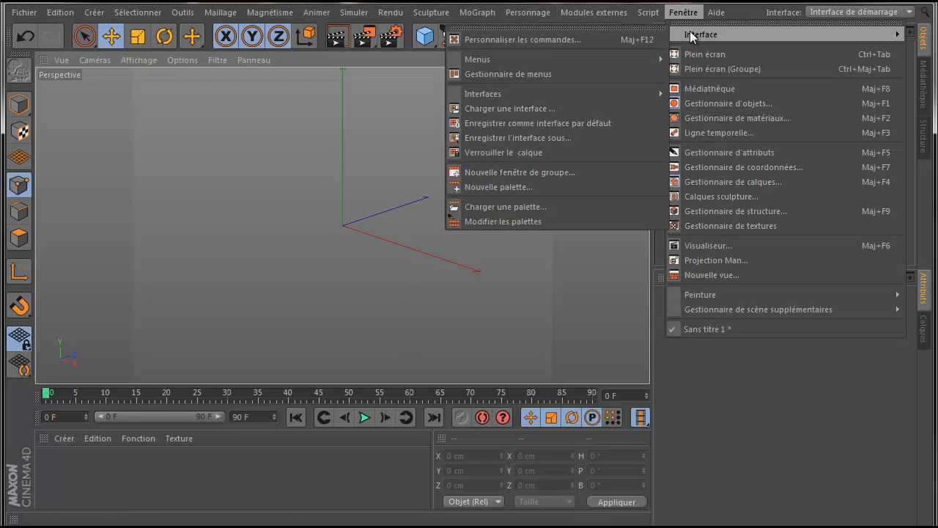
left_click(521, 41)
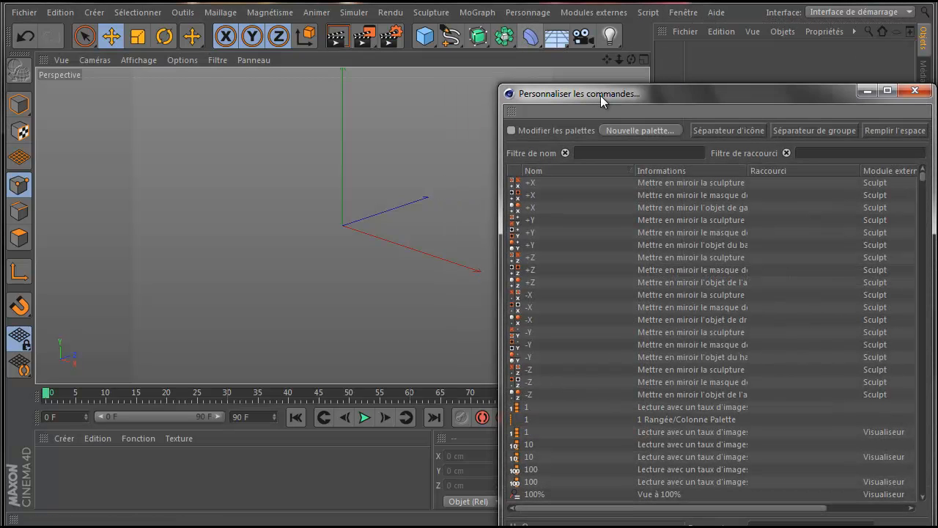
left_click_drag(685, 94, 314, 85)
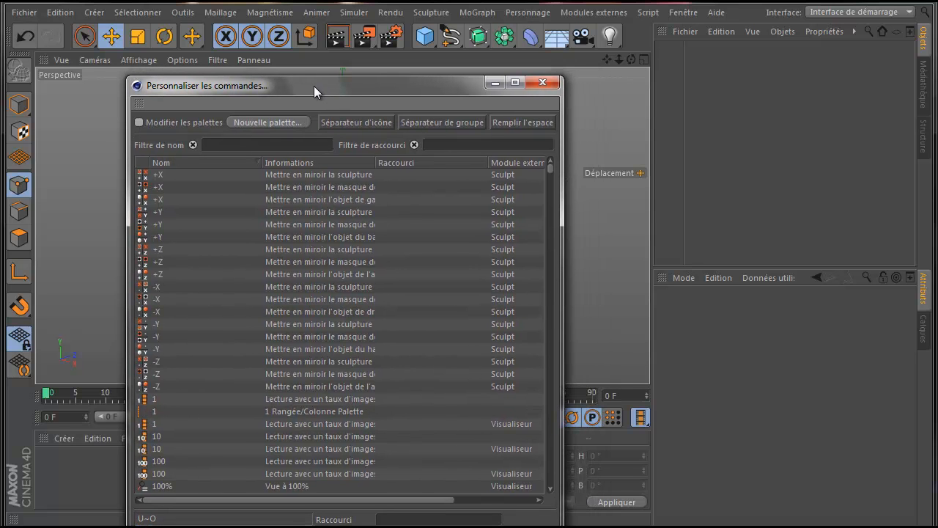
left_click(138, 123)
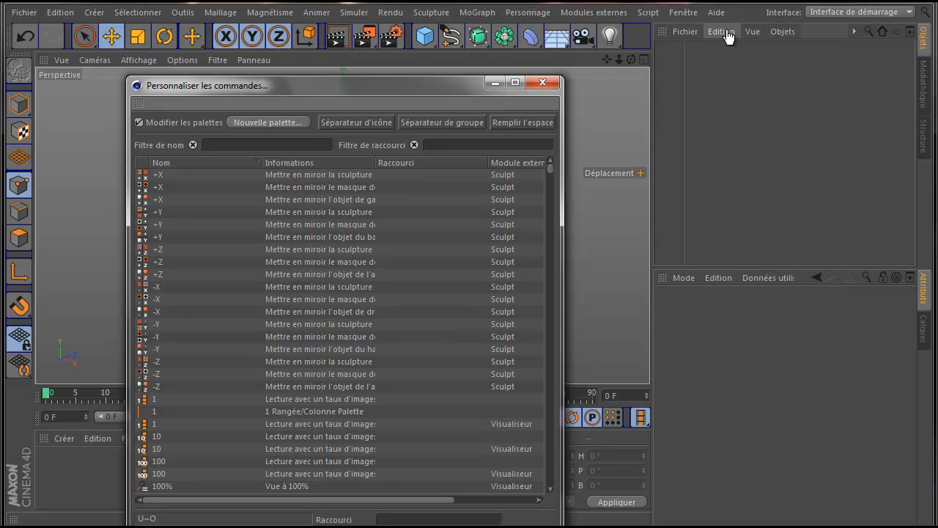
Step: Create a new empty palette and dock it above the Object Manager
left_click(262, 123)
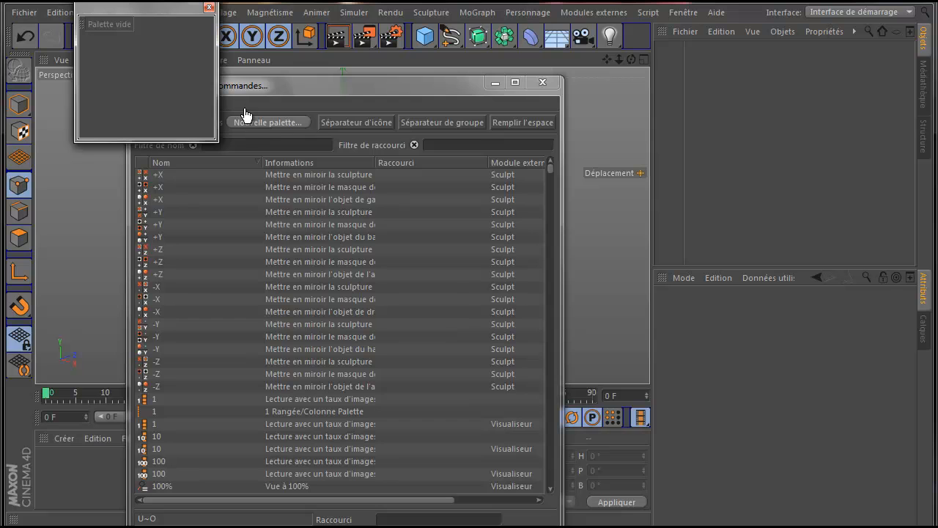
left_click_drag(126, 8, 742, 137)
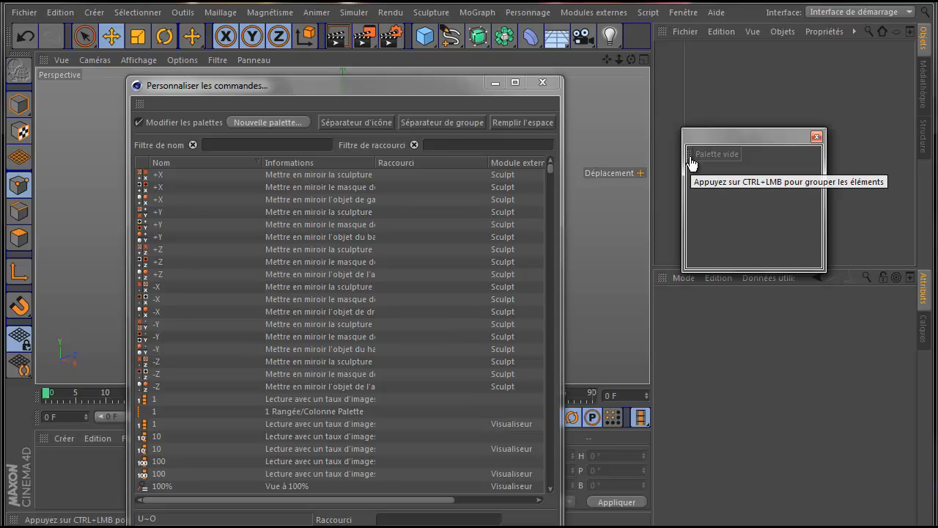
left_click_drag(690, 132, 680, 25)
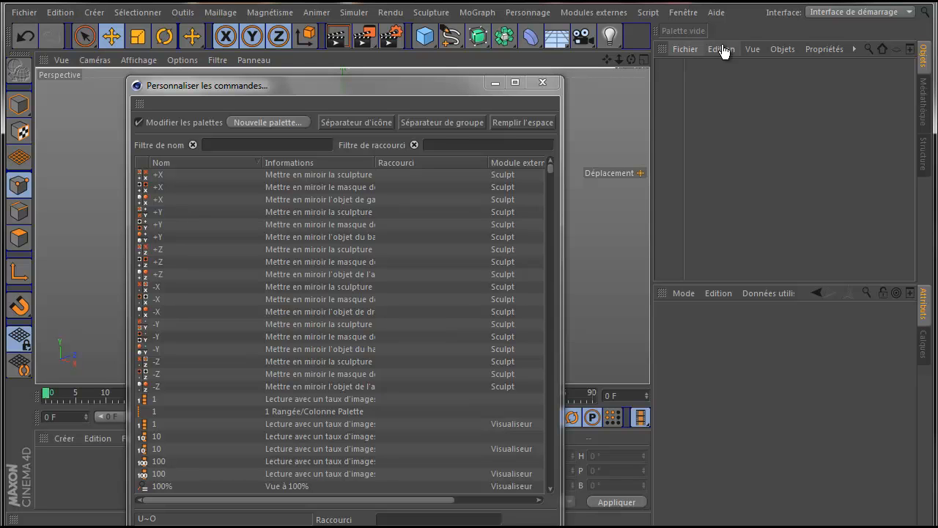
Step: Filter the commands by "dro" and add Drop To Floor to the empty palette above the Object Manager
left_click(596, 16)
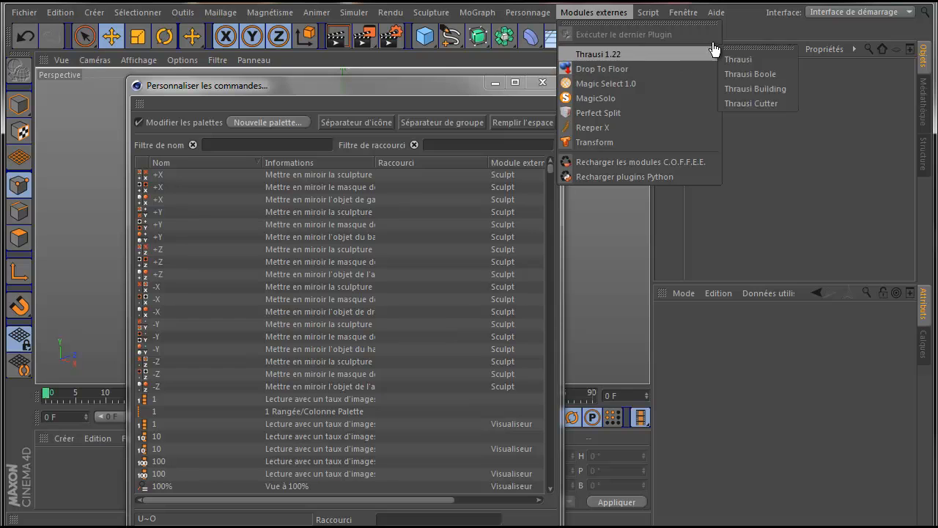
left_click(737, 33)
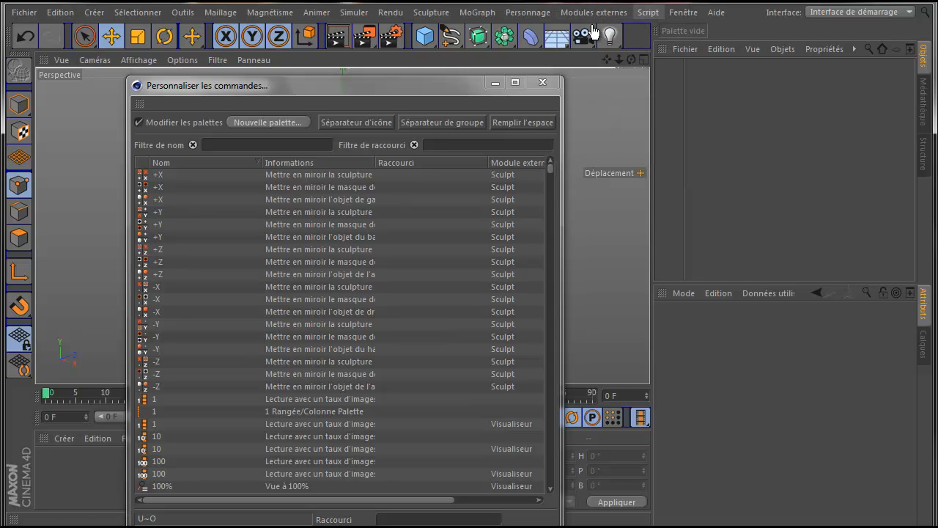
left_click(216, 147)
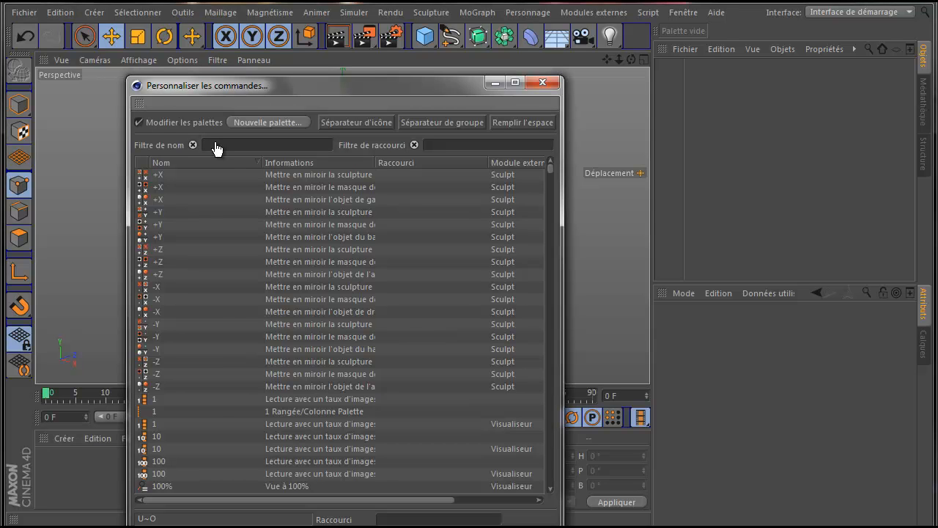
type("dro")
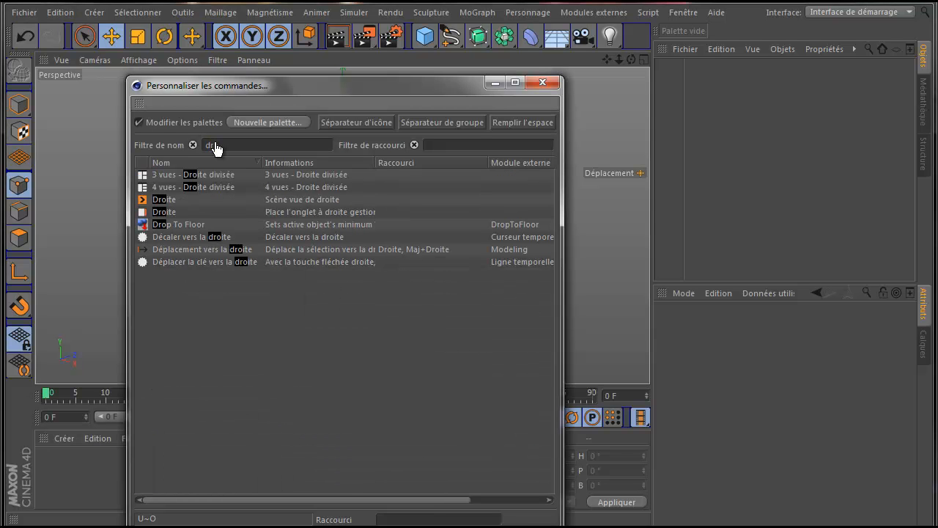
left_click_drag(144, 225, 674, 35)
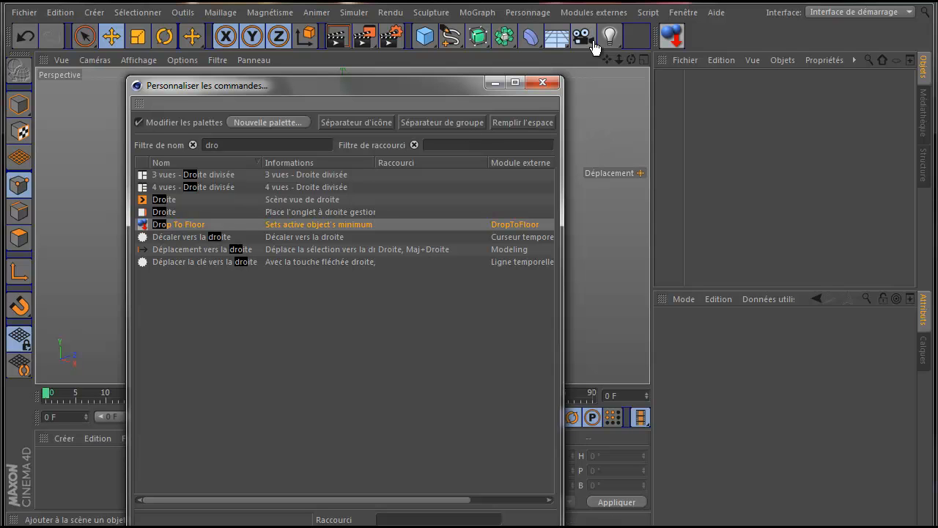
Step: Filter the commands by "magi" and add Magic Select 1.0 and MagicSolo to the palette beside Drop To Floor
left_click(595, 13)
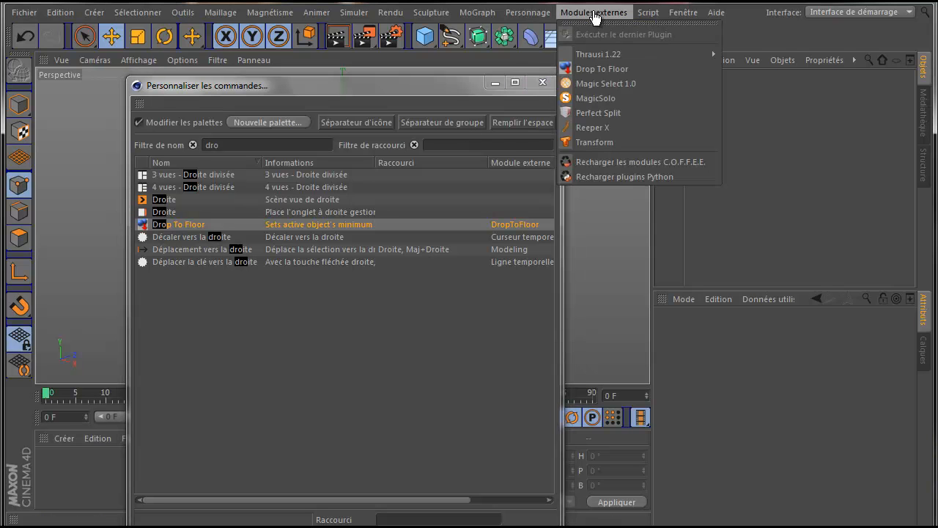
left_click(229, 150)
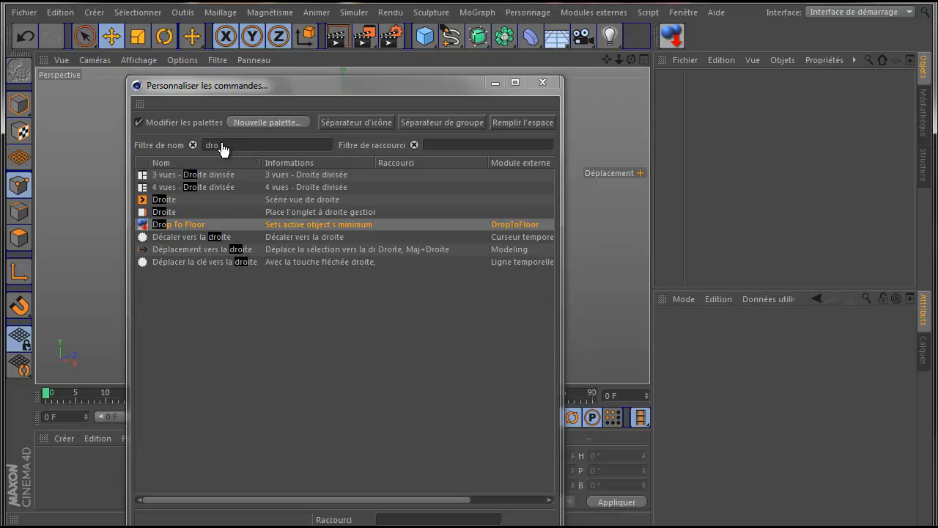
left_click(222, 149)
left_click_drag(222, 146, 198, 146)
type("ma")
type("imag")
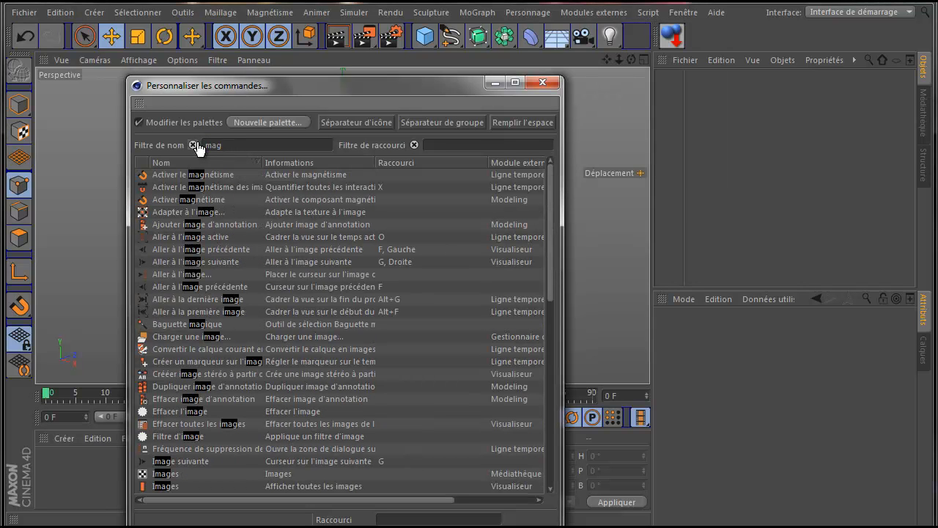
type("i")
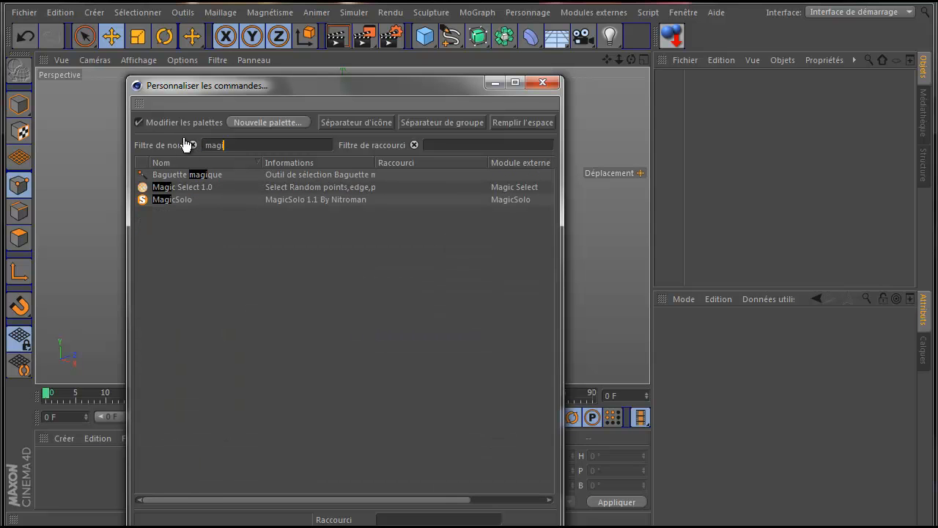
left_click_drag(159, 190, 295, 177)
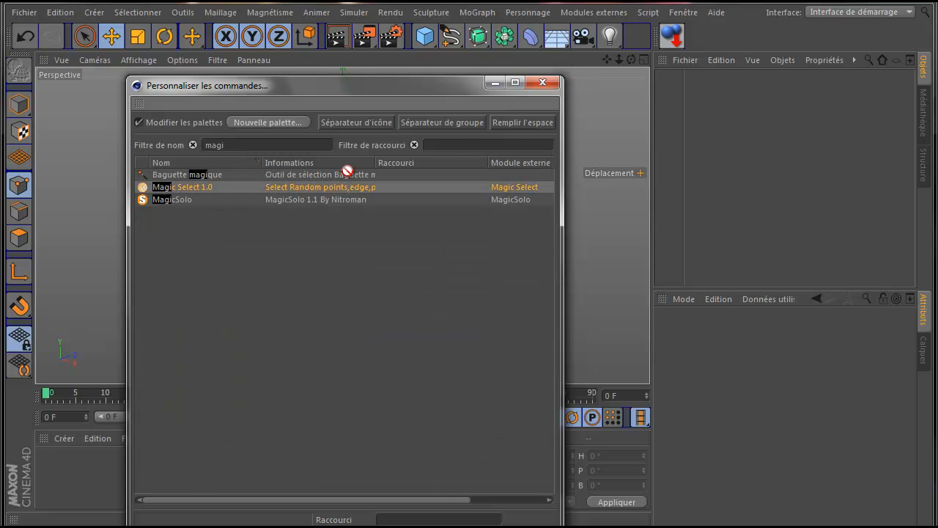
left_click_drag(638, 62, 694, 37)
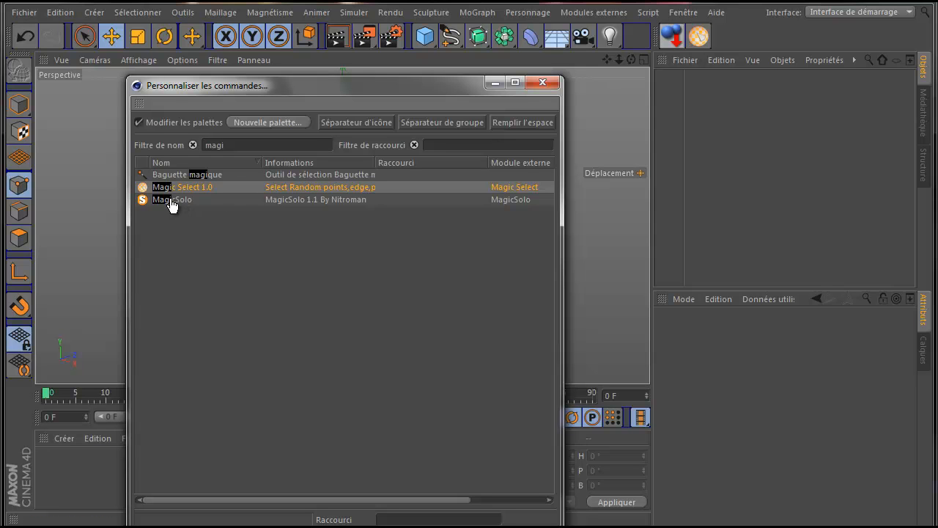
left_click_drag(171, 203, 713, 37)
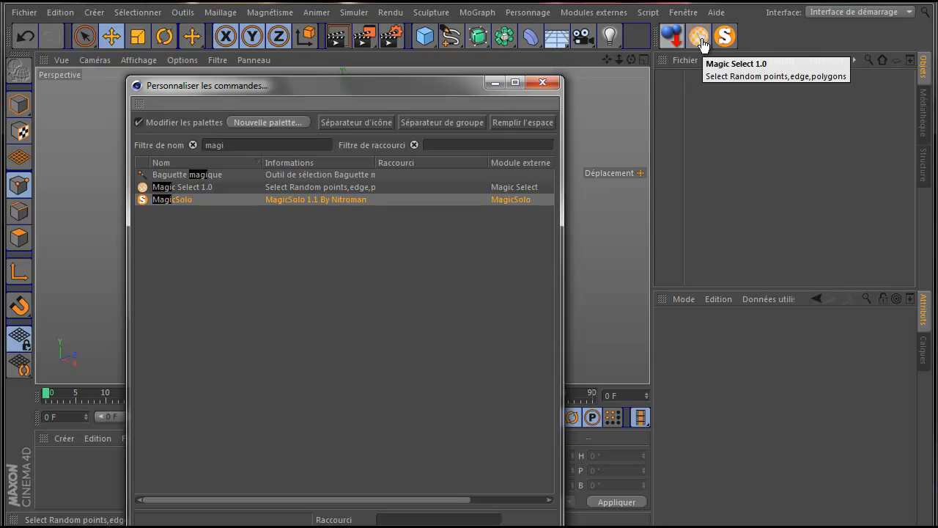
Step: Filter the commands by "perf" and add Perfect Split to the palette after MagicSolo
left_click(602, 14)
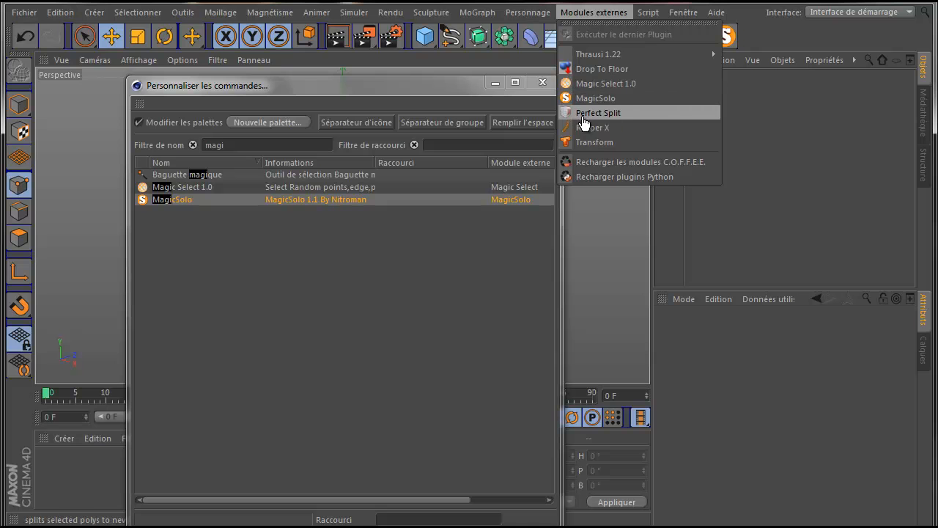
left_click(250, 146)
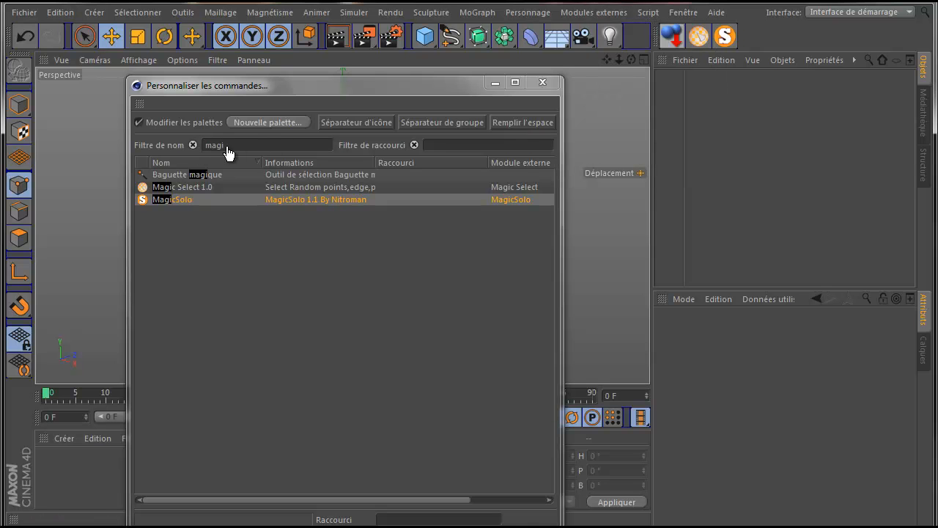
double_click(220, 145)
type("p")
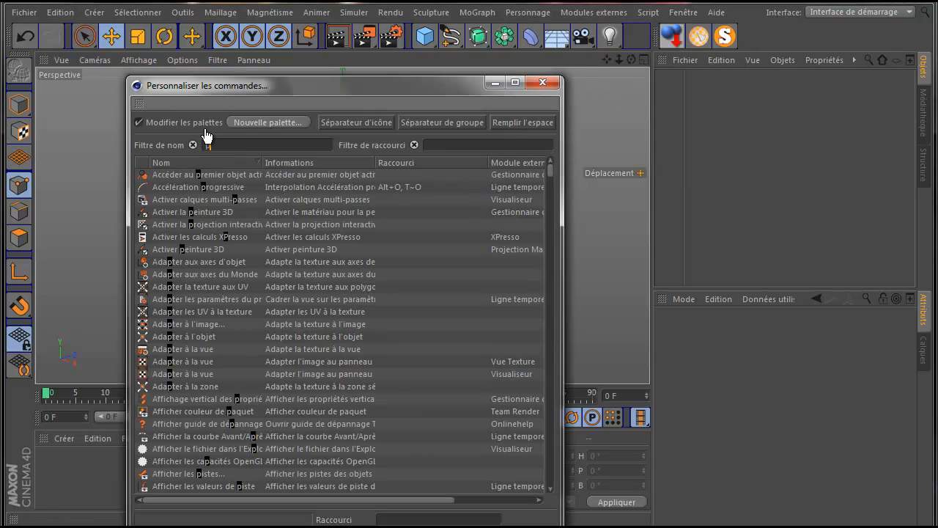
type("erf")
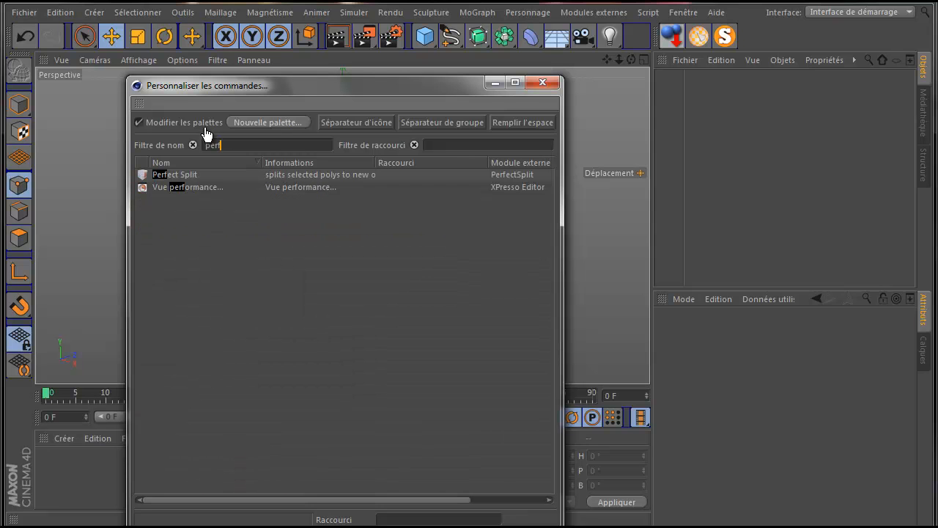
left_click_drag(145, 178, 749, 37)
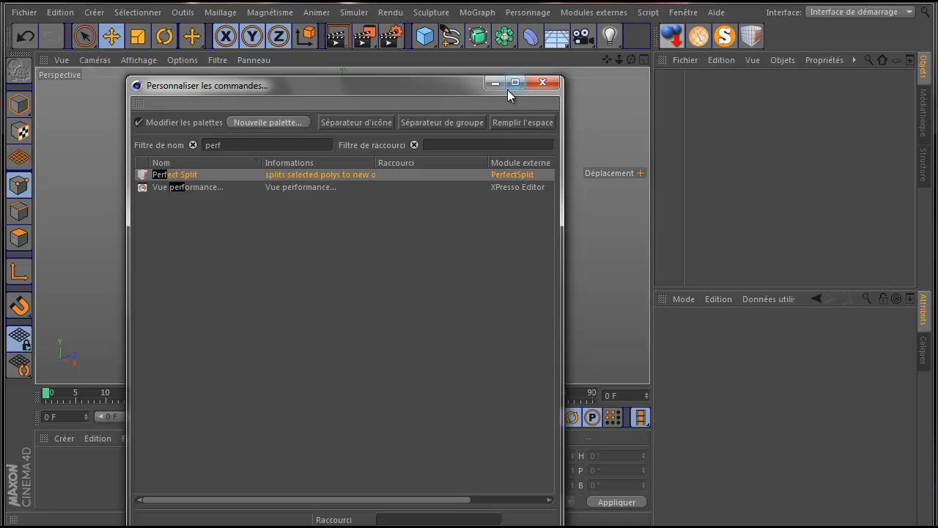
Step: Create a new empty palette and dock it as a vertical column before the plugin palette and the managers
left_click_drag(398, 87, 355, 90)
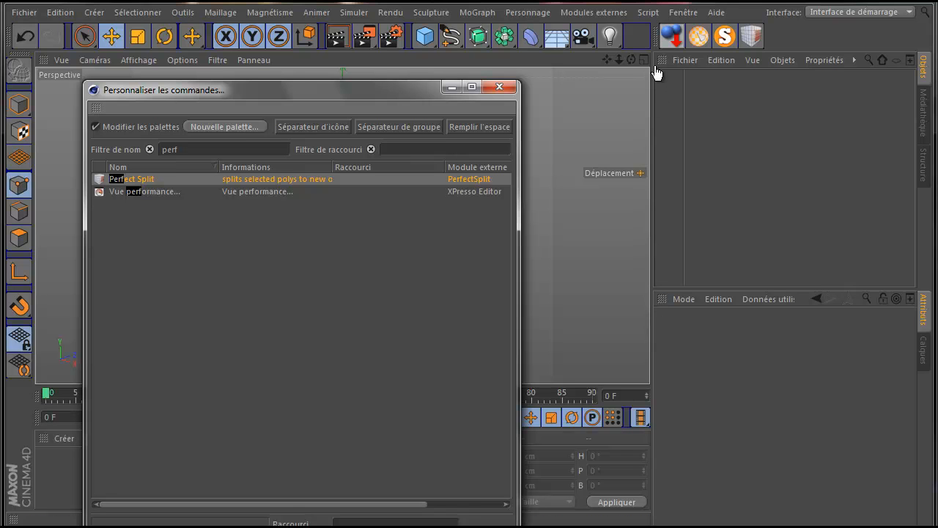
left_click(249, 129)
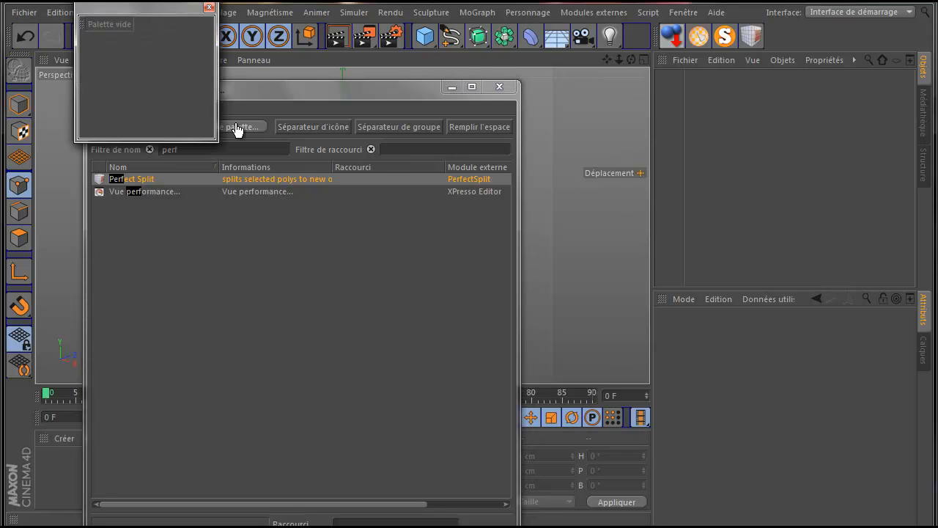
left_click_drag(173, 19, 792, 172)
left_click_drag(720, 195, 678, 136)
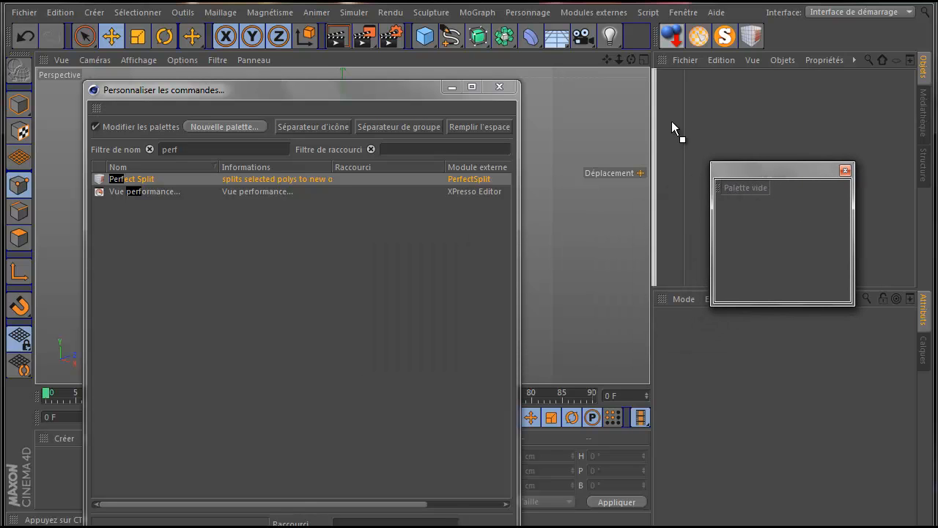
left_click_drag(654, 93, 652, 136)
left_click_drag(655, 135, 650, 121)
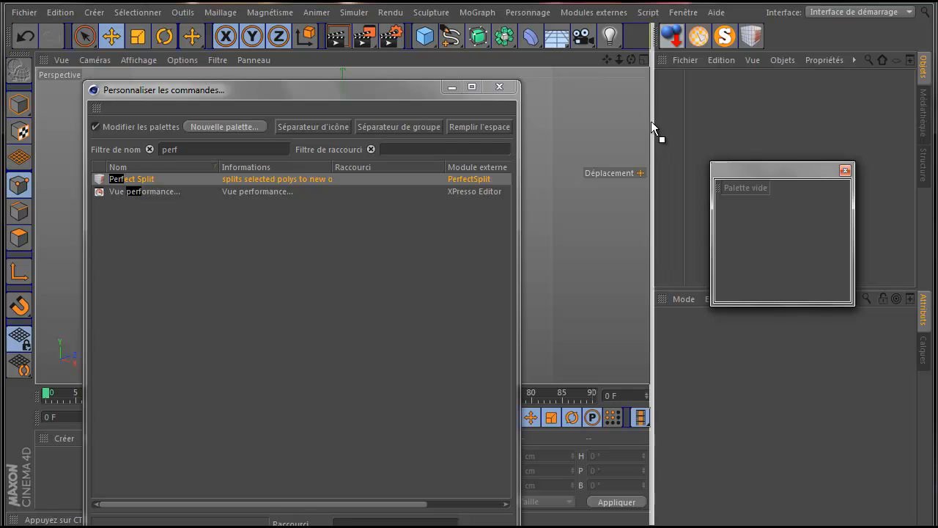
left_click_drag(653, 63, 652, 87)
left_click_drag(430, 94, 335, 108)
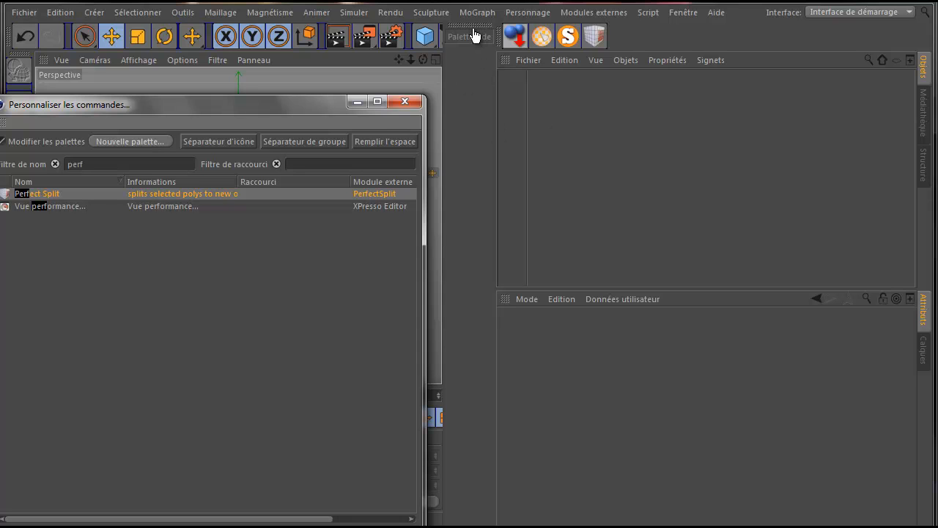
Step: Redock the empty palette as a column between the viewport and the managers, close the command customization and widen the viewport
mouse_move(475, 31)
left_mouse_down()
mouse_move(492, 90)
mouse_move(499, 80)
mouse_move(495, 71)
mouse_move(493, 93)
left_mouse_up()
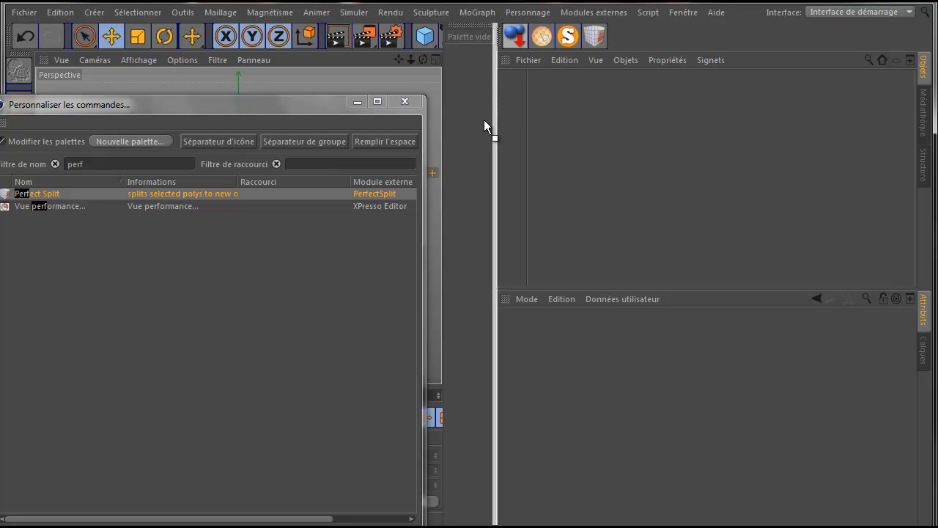
mouse_move(473, 126)
left_mouse_down()
mouse_move(457, 204)
mouse_move(484, 196)
mouse_move(494, 173)
left_mouse_up()
mouse_move(495, 84)
left_mouse_down()
mouse_move(494, 57)
mouse_move(496, 64)
left_mouse_up()
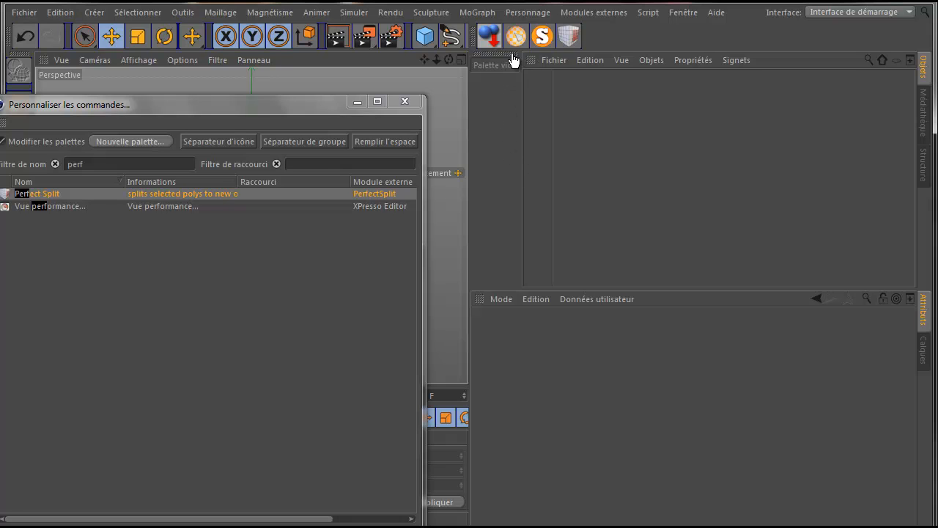
mouse_move(510, 62)
left_mouse_down()
mouse_move(517, 127)
mouse_move(466, 157)
left_mouse_up()
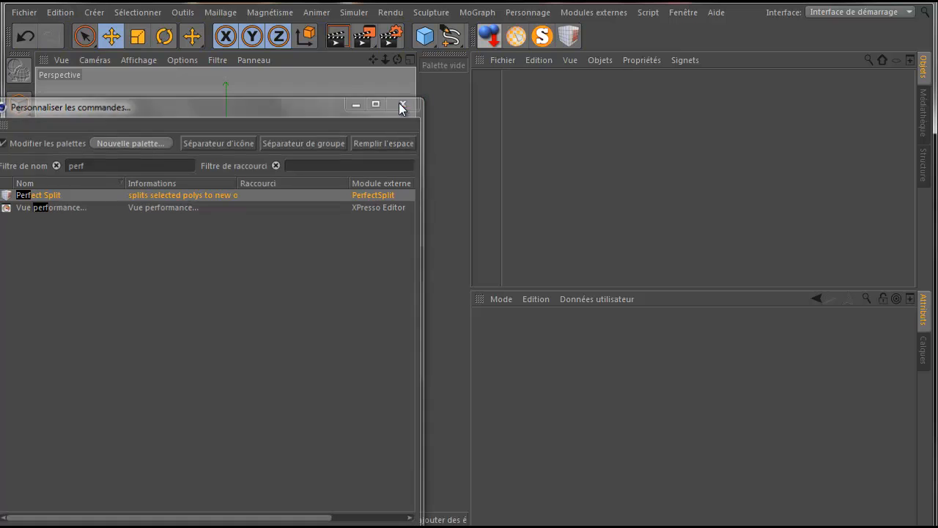
left_click(399, 103)
left_click_drag(473, 118, 719, 139)
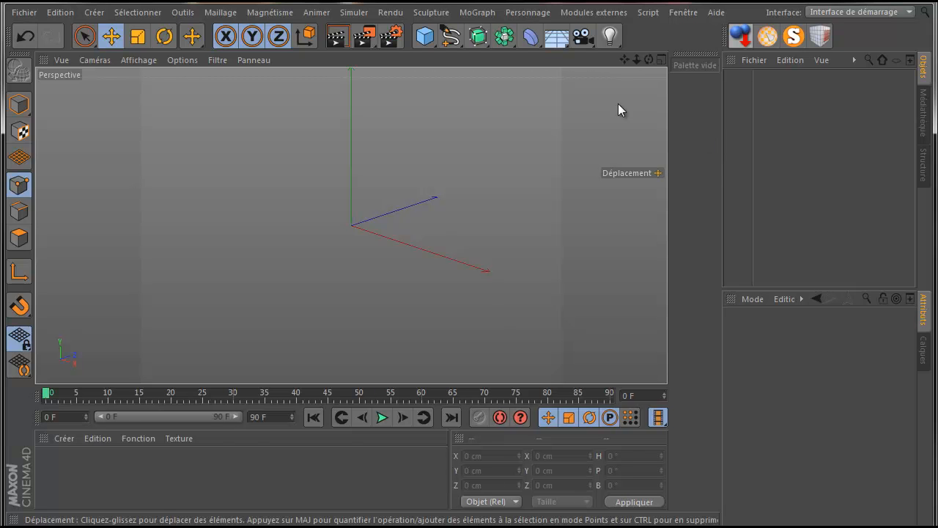
Step: With palette editing enabled, filter the commands by "cout" and add the Modeling Couteau tool to the empty palette beside the viewport
left_click(680, 13)
mouse_move(673, 35)
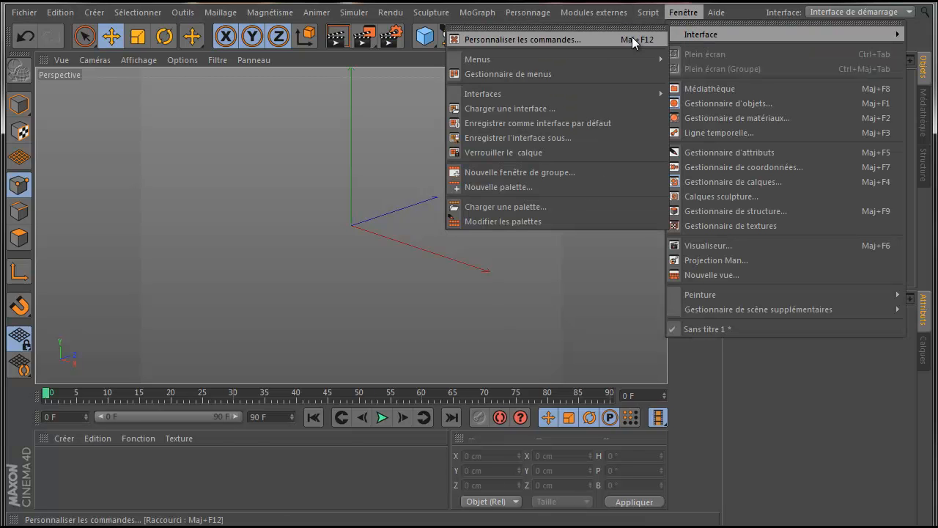
left_click(513, 39)
left_click(13, 141)
left_click_drag(237, 107, 322, 82)
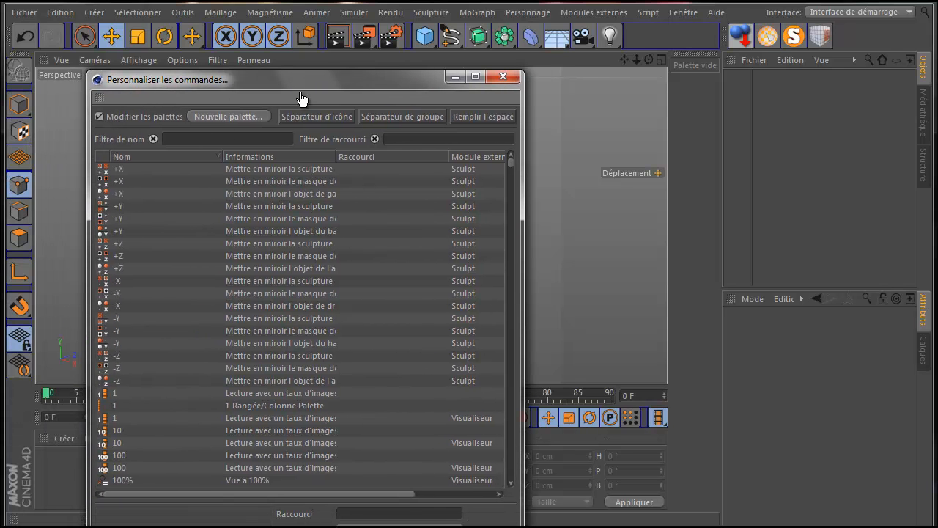
left_click(195, 139)
type("cou")
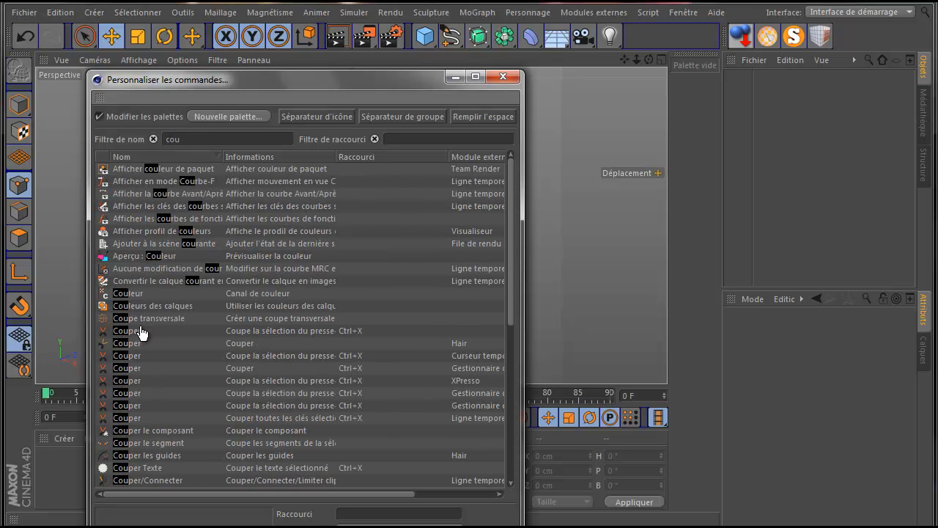
type("t")
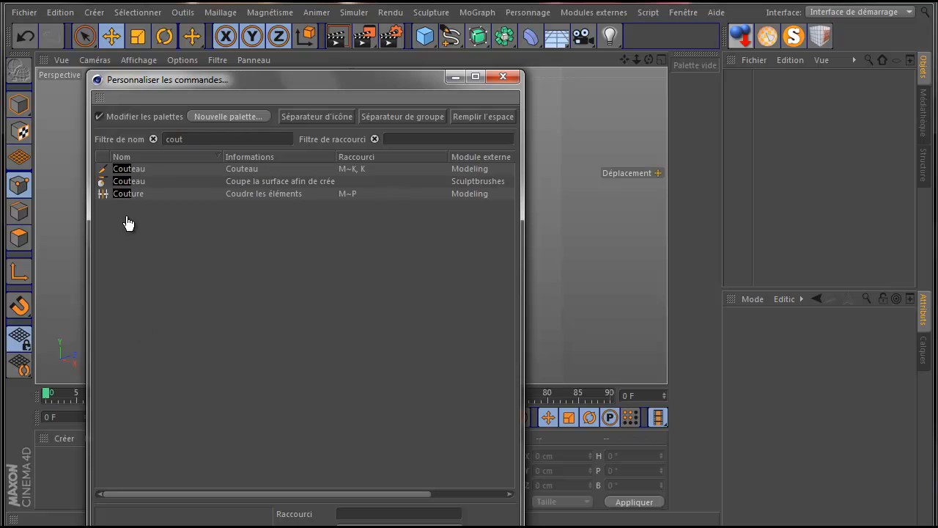
left_click(106, 170)
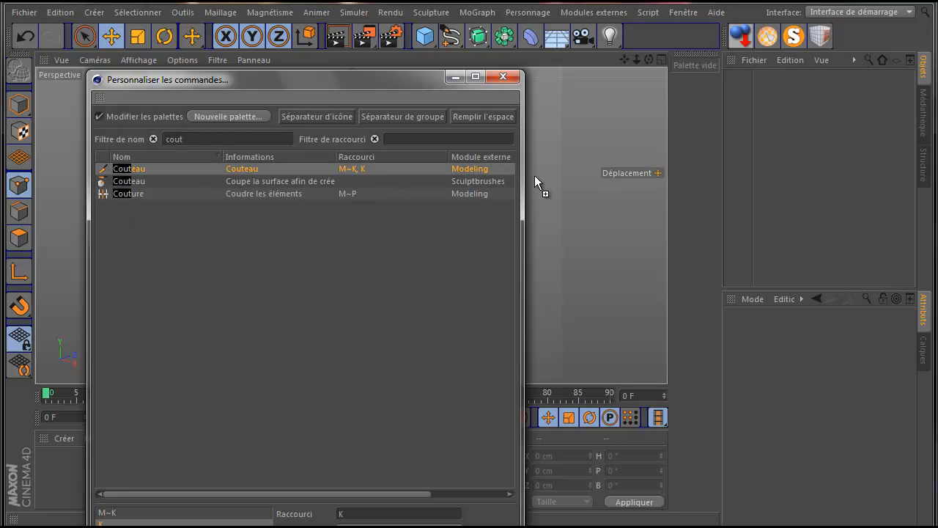
left_click_drag(682, 77, 680, 78)
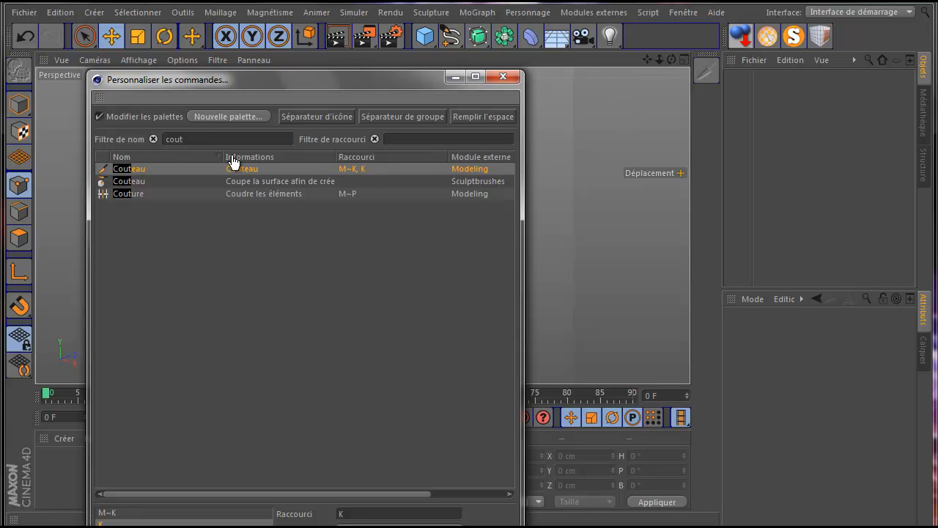
Step: Filter the commands by "extr", add the Modeling Extrusion tool below Couteau in the palette, and close the command customization
left_click_drag(194, 145, 161, 144)
type("ext")
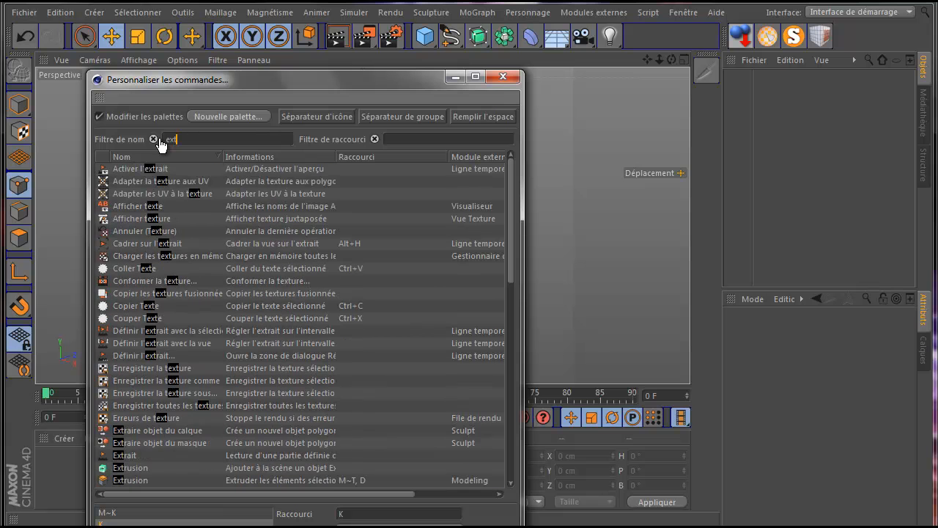
type("r")
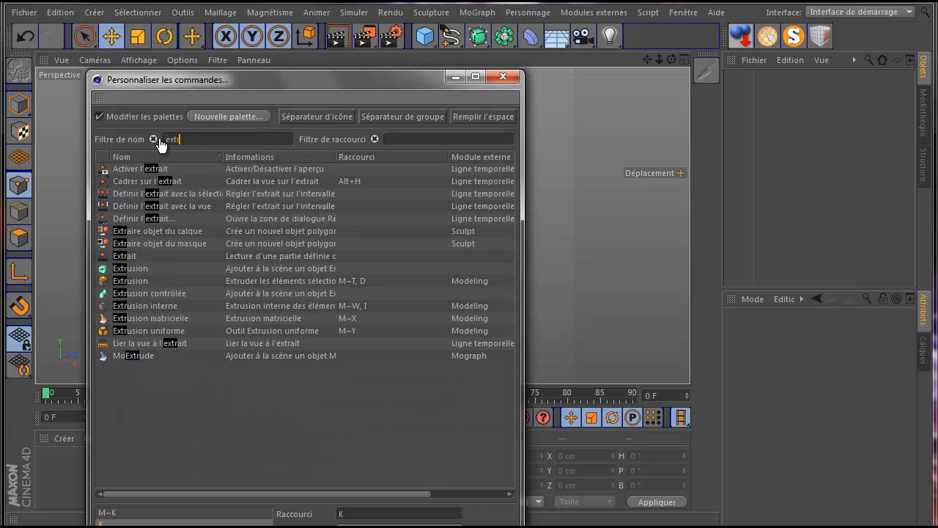
left_click(107, 282)
left_click_drag(708, 89, 708, 91)
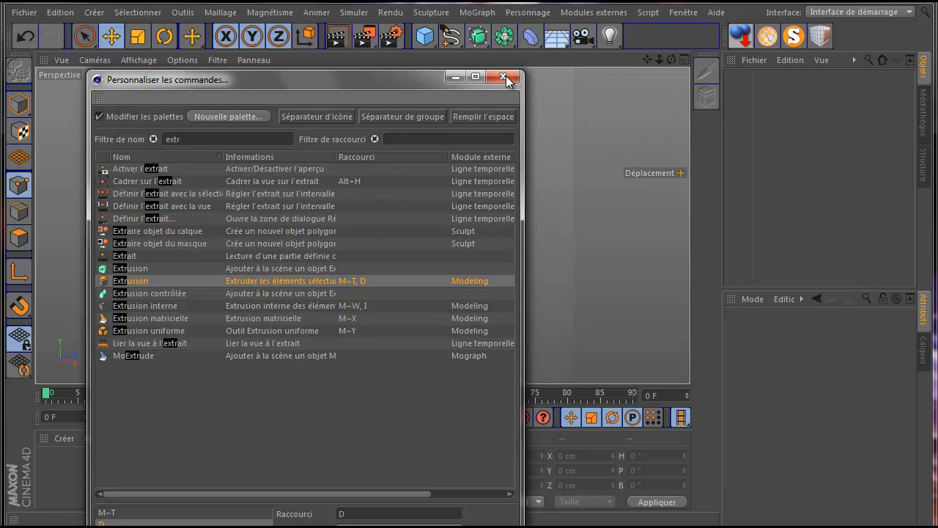
left_click_drag(404, 78, 520, 101)
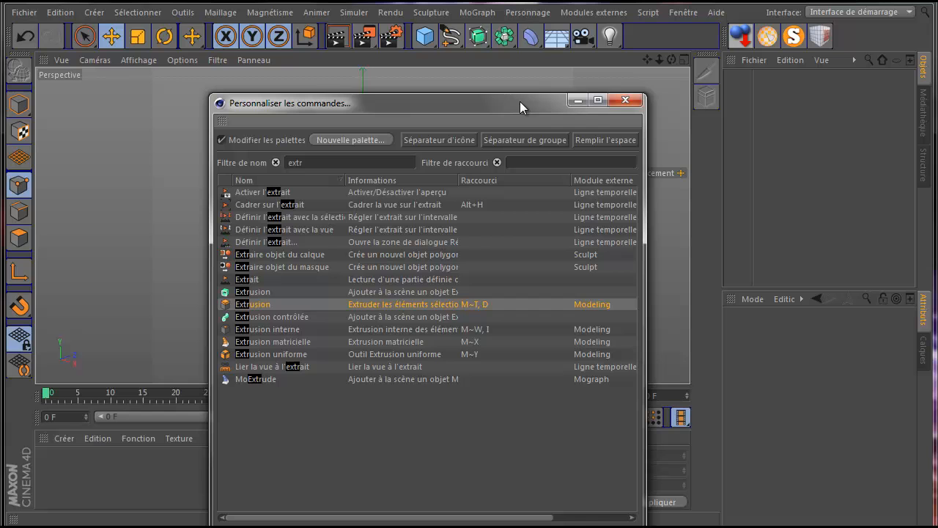
left_click(625, 99)
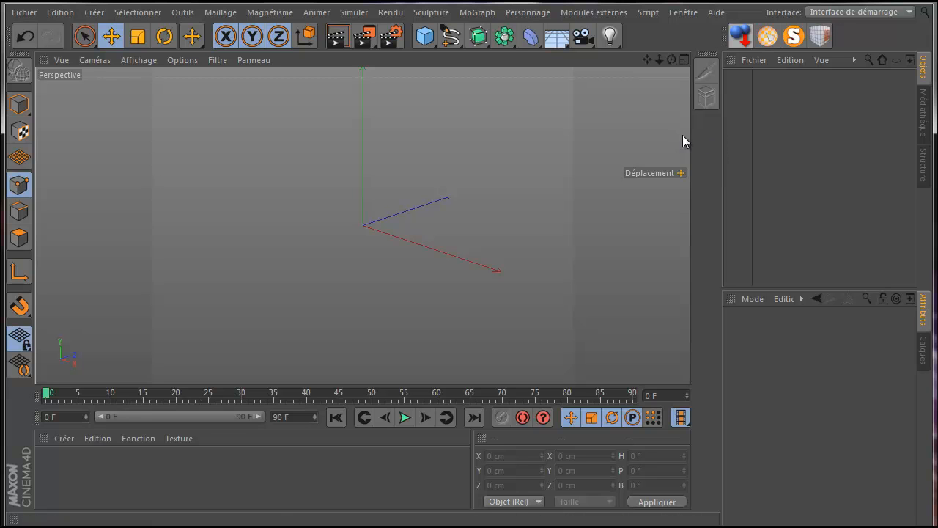
Step: Enable palette editing again and set the icon size of the Couteau and Extrusion palette to Moyenne taille
left_click(683, 13)
mouse_move(696, 35)
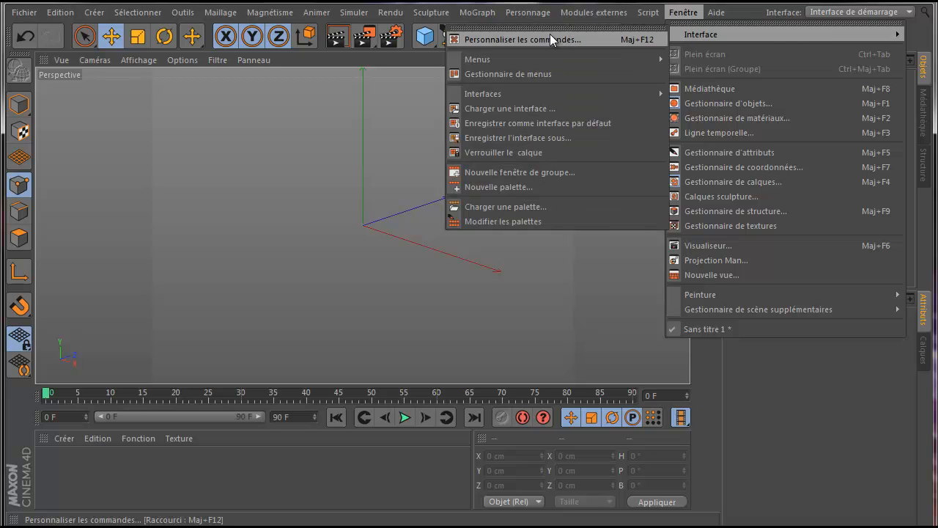
left_click(514, 41)
left_click_drag(472, 103, 440, 87)
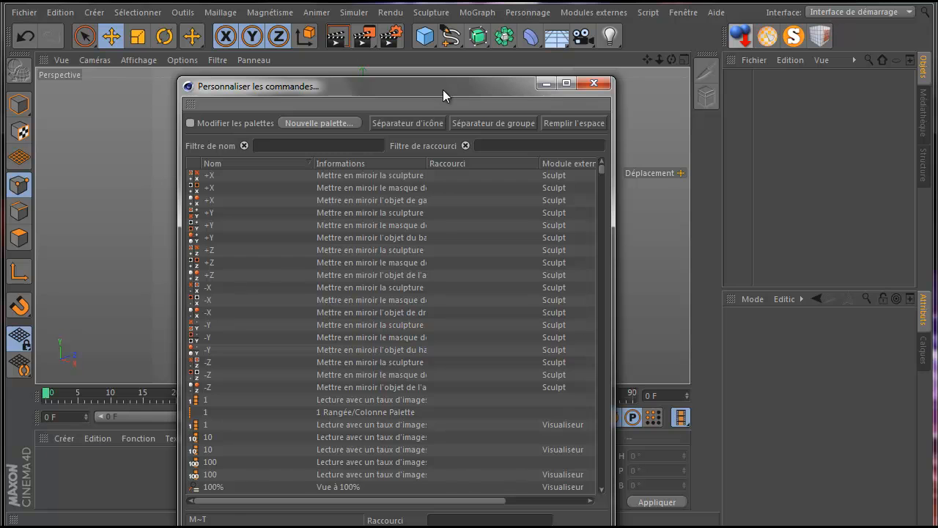
left_click(191, 123)
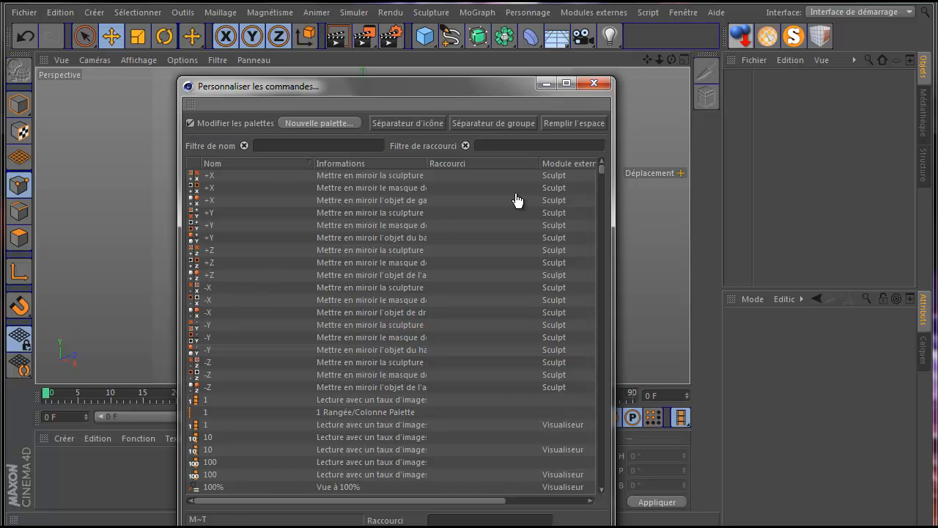
right_click(708, 142)
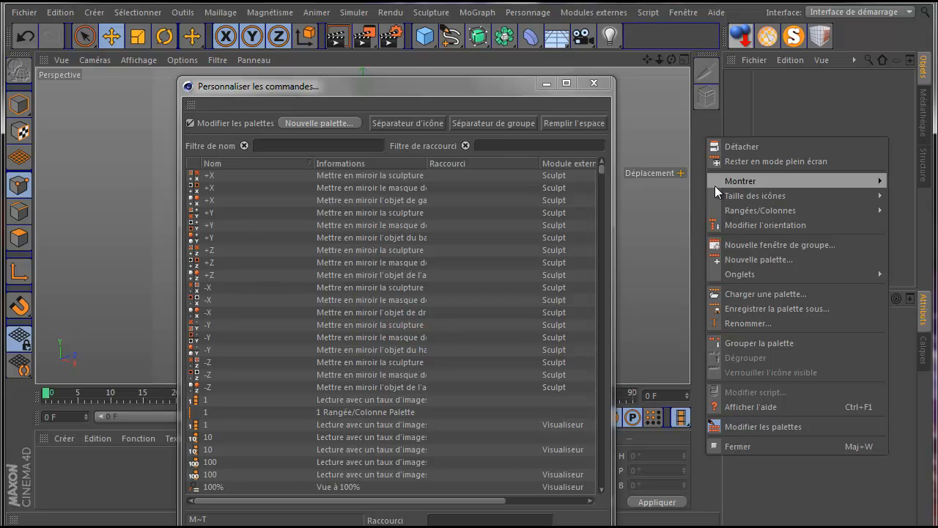
mouse_move(728, 198)
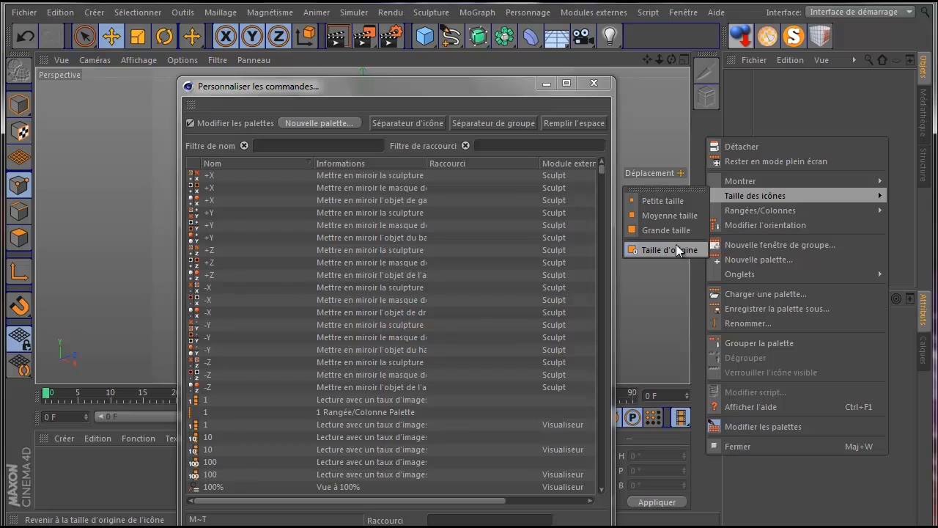
left_click(674, 215)
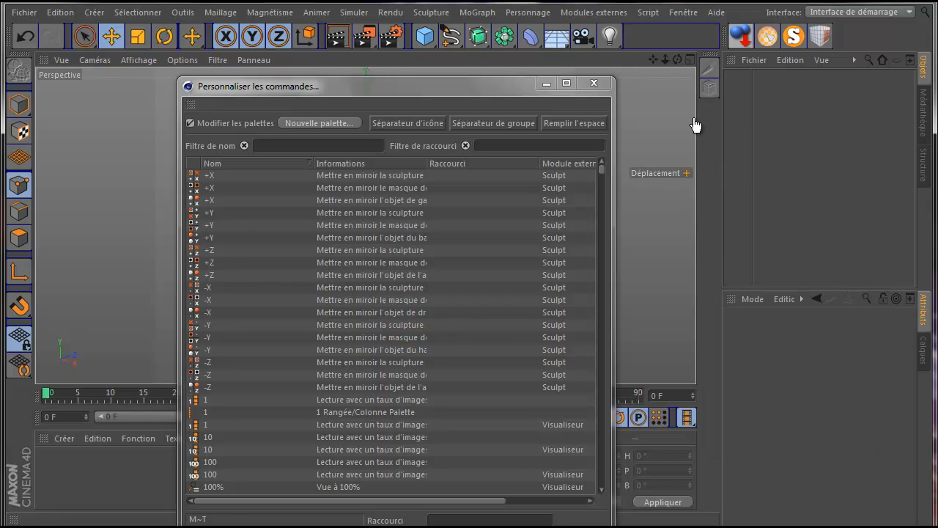
Step: Set the icon size of the vertical editing-modes palette and of the main toolbar to Moyenne taille
right_click(13, 400)
mouse_move(45, 392)
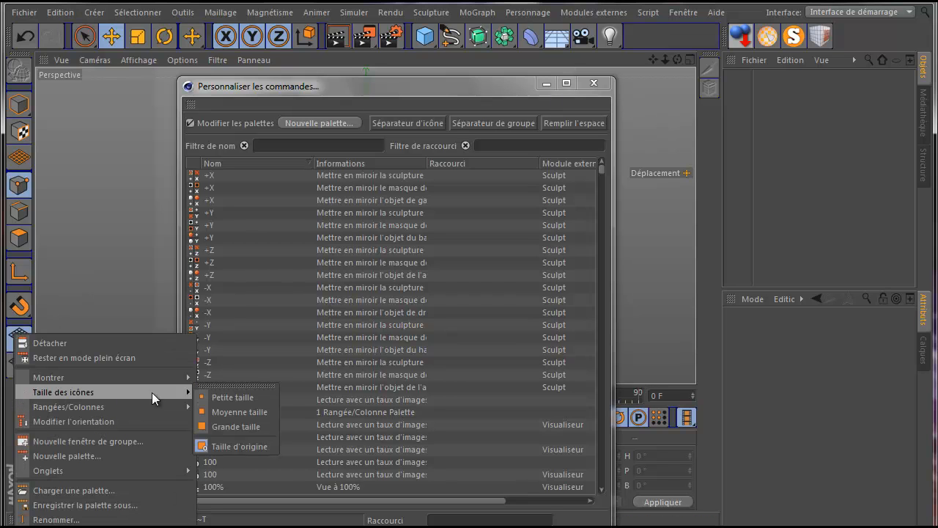
left_click(239, 411)
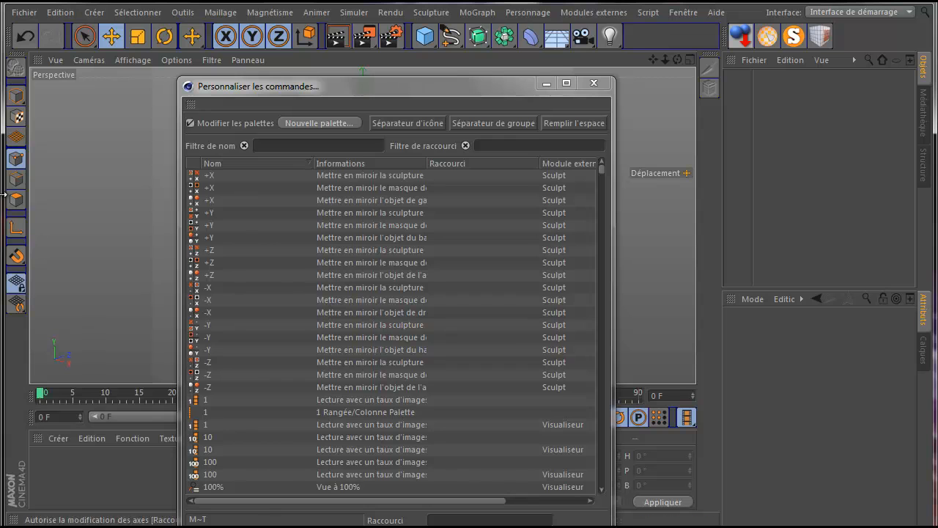
right_click(645, 41)
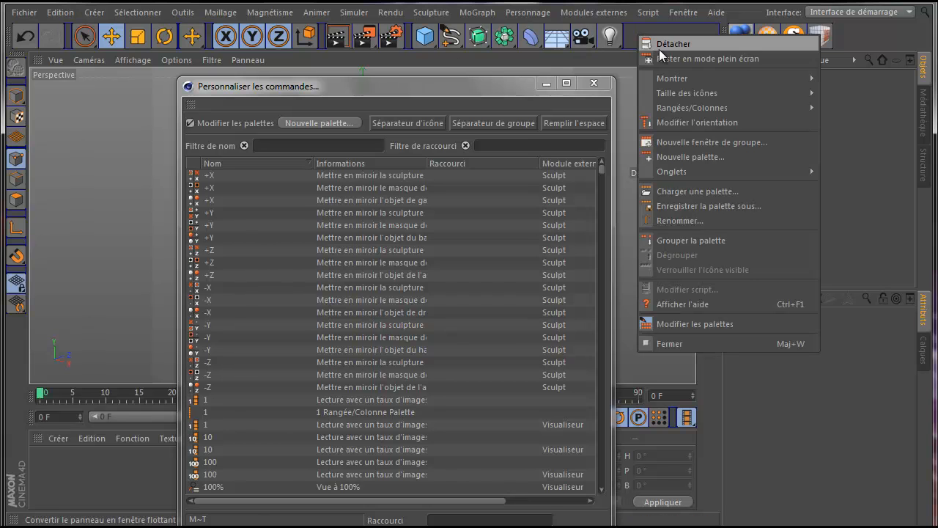
mouse_move(677, 92)
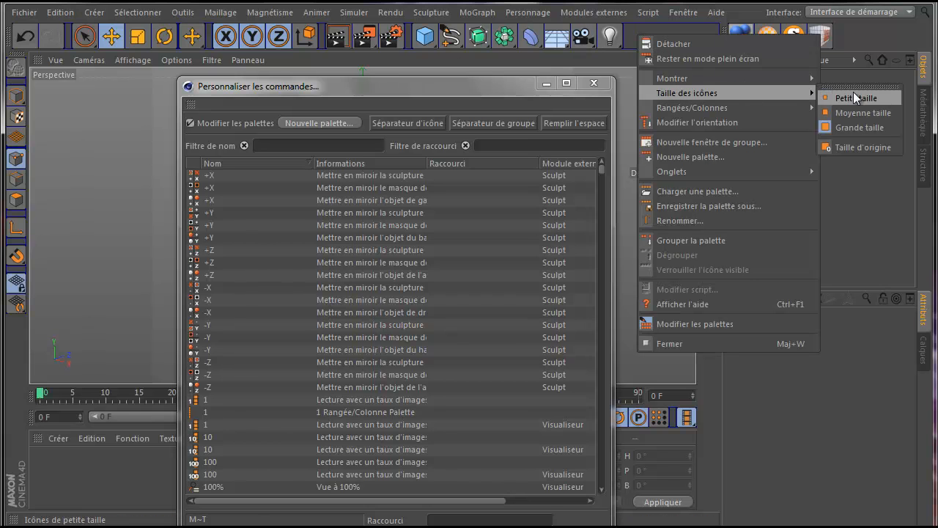
left_click(861, 112)
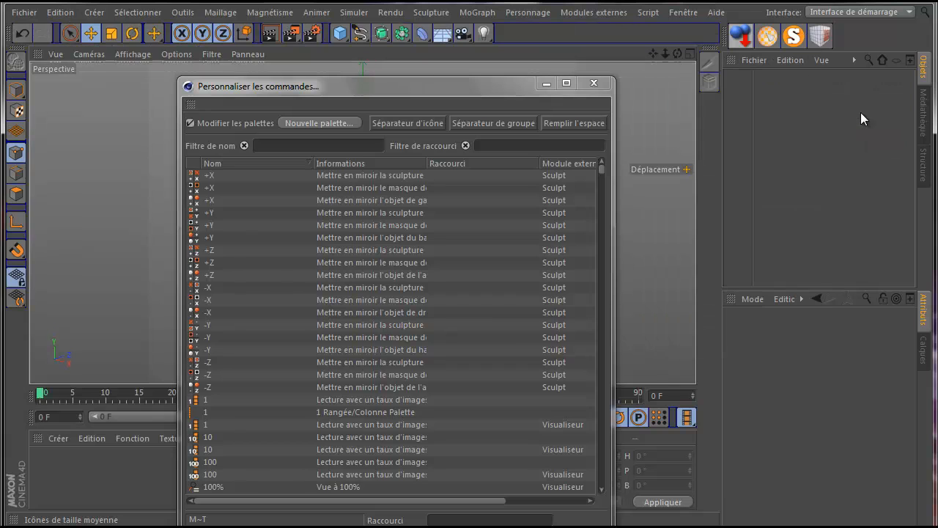
Step: Set the icon size of the plugin palette above the Object Manager to Moyenne taille and close the command customization
right_click(856, 35)
mouse_move(807, 98)
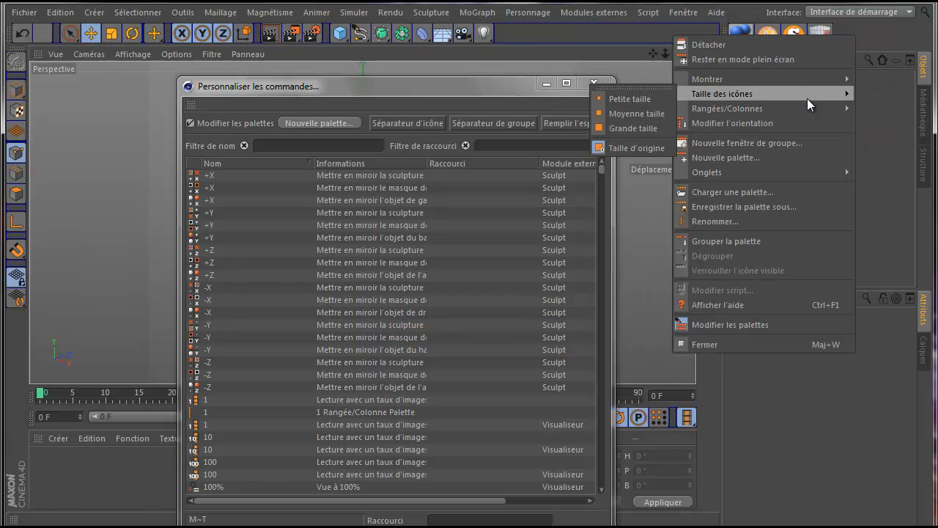
left_click(626, 111)
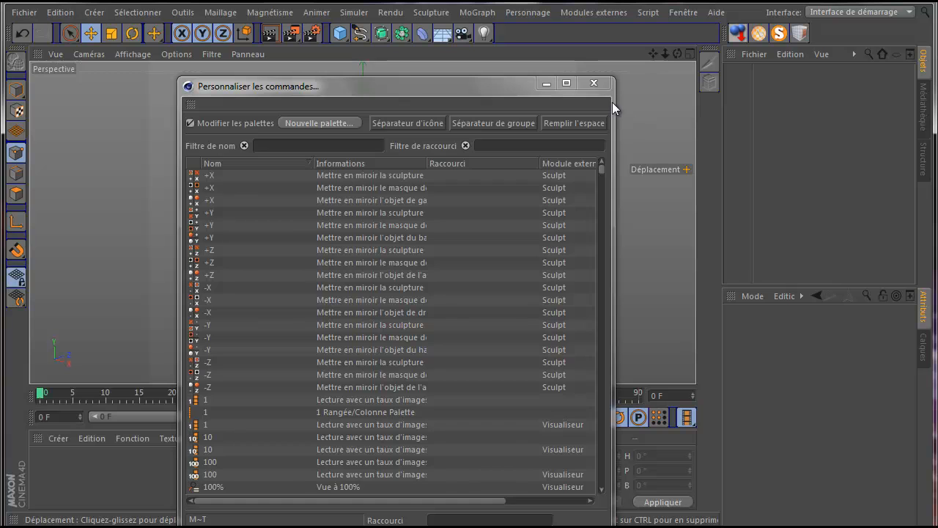
left_click(594, 84)
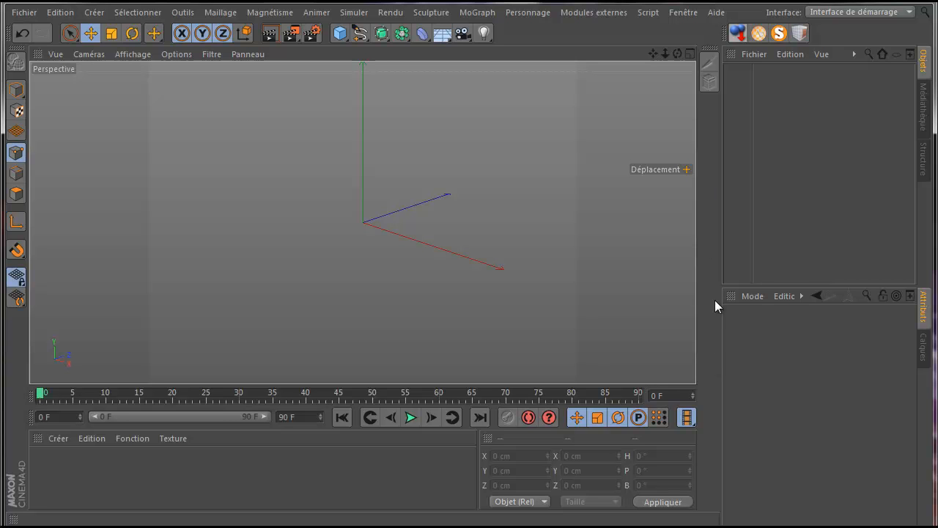
Step: Switch to the pouzolles (Utilisateur) layout and try to move the plugin palette into the free space of the main toolbar
left_click(906, 13)
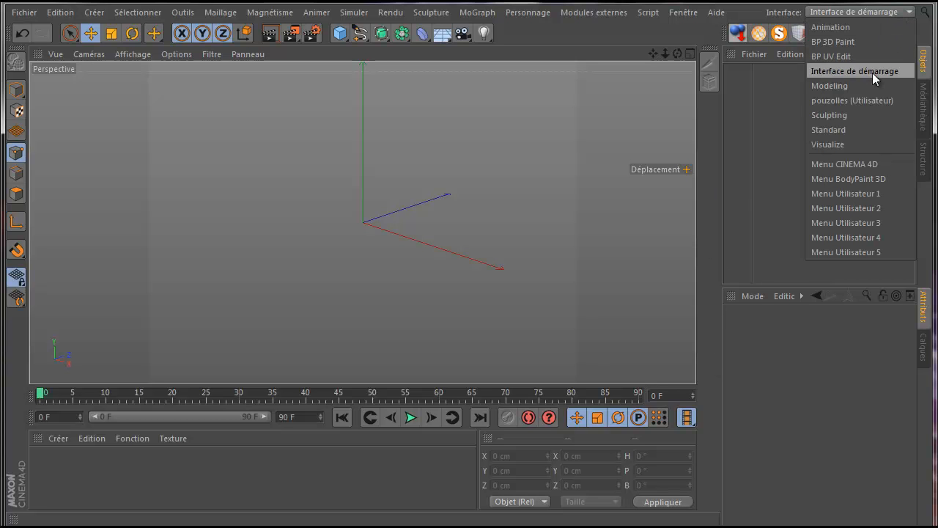
left_click(870, 100)
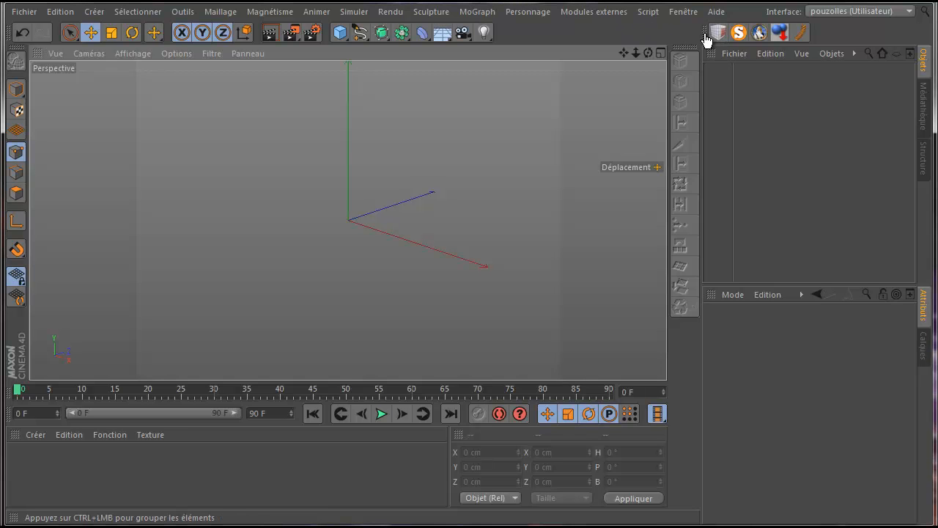
left_click_drag(698, 33, 626, 33)
left_click_drag(520, 33, 500, 26)
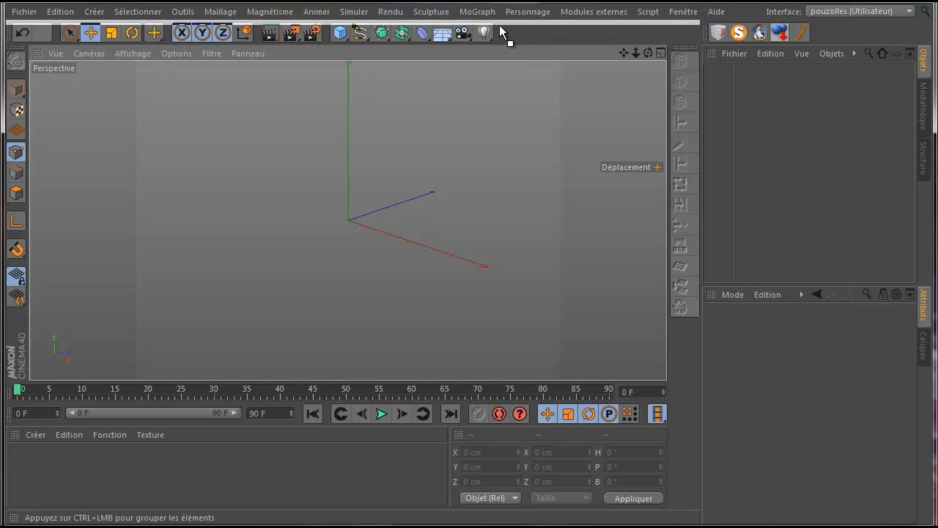
left_click_drag(561, 28, 702, 31)
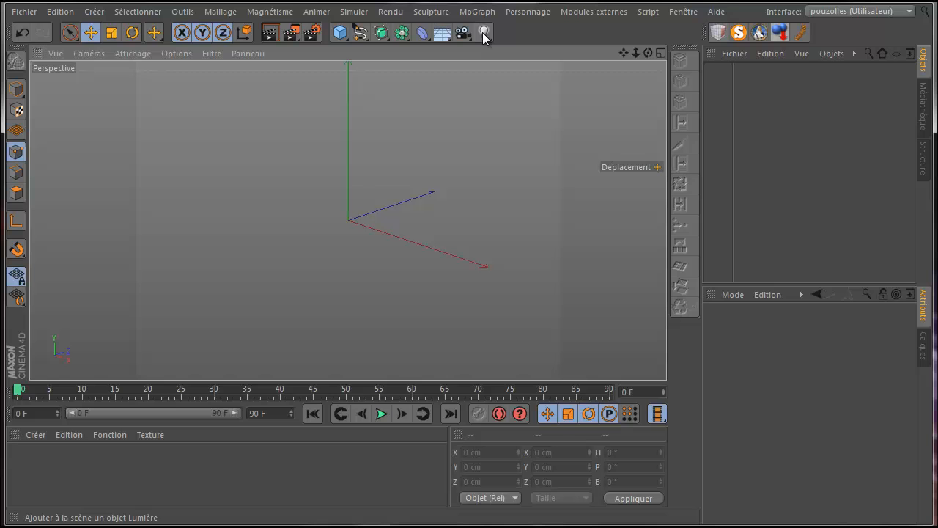
Step: Open the command customization with palette editing enabled and add a group separator after the Light icon in the main toolbar
left_click(683, 11)
mouse_move(700, 33)
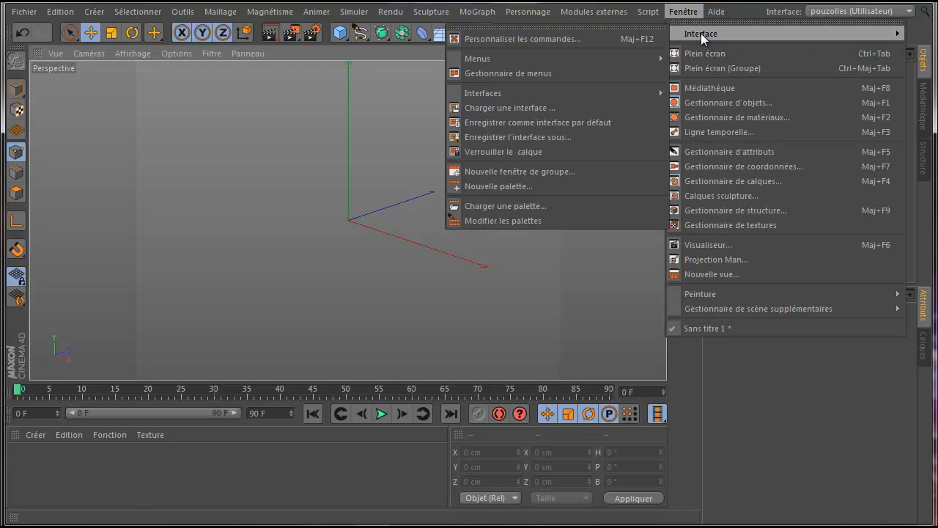
left_click(524, 34)
left_click(13, 150)
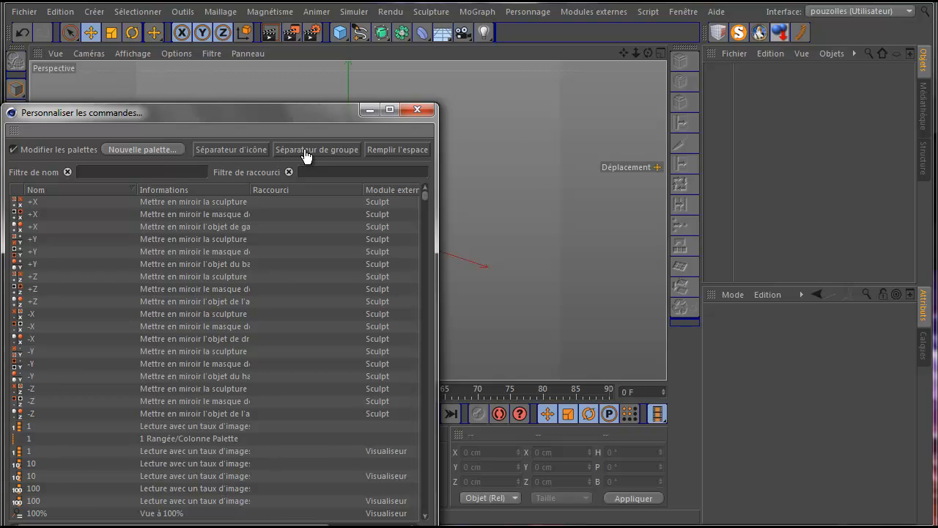
mouse_move(319, 151)
left_mouse_down()
mouse_move(415, 117)
mouse_move(499, 33)
left_mouse_up()
Step: Move all five plugin icons from the palette above the Object Manager into the main toolbar after the separator
left_click_drag(720, 33, 606, 32)
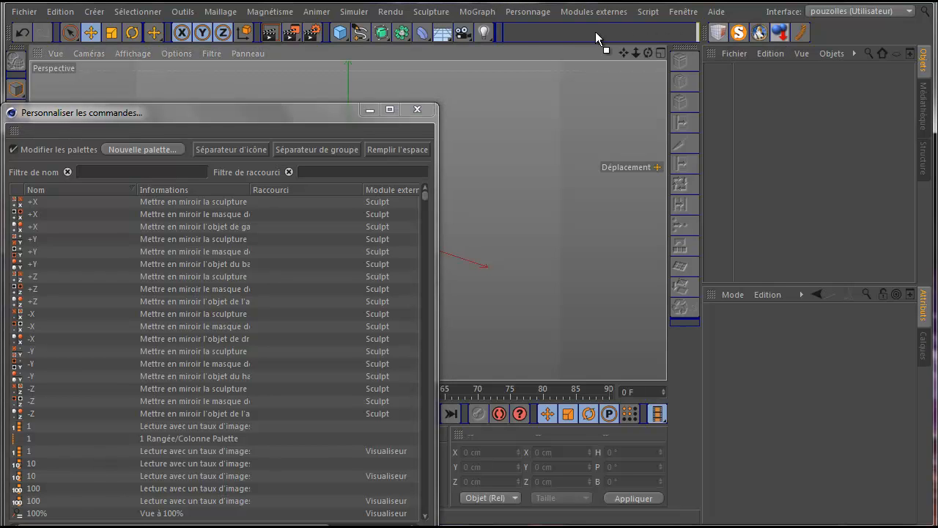
left_click_drag(507, 32, 507, 32)
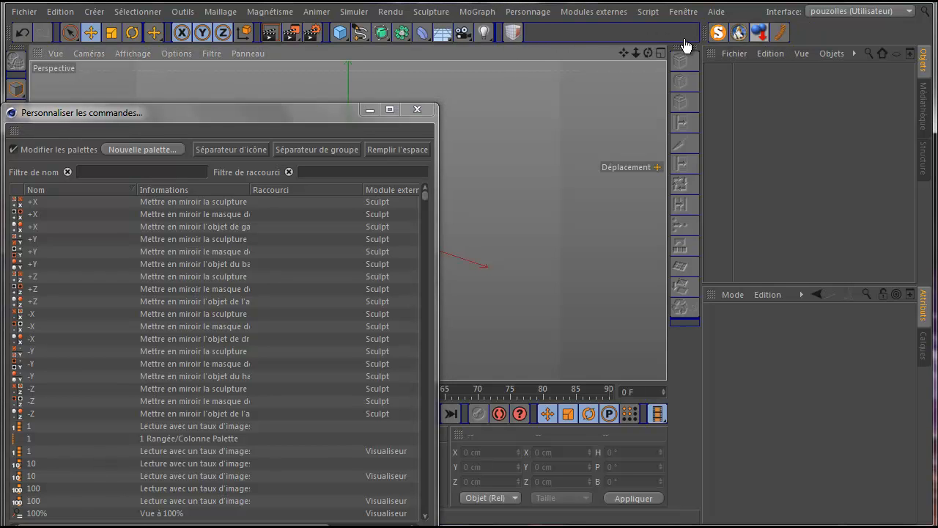
left_click_drag(718, 33, 669, 32)
left_click_drag(537, 32, 526, 31)
left_click_drag(718, 33, 665, 33)
left_click_drag(558, 32, 547, 32)
left_click_drag(718, 33, 626, 39)
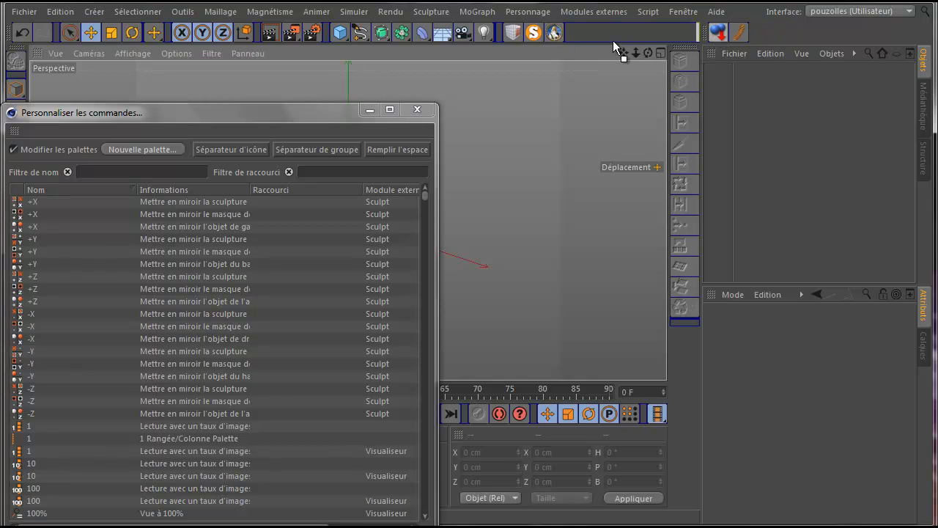
left_click_drag(566, 36, 586, 34)
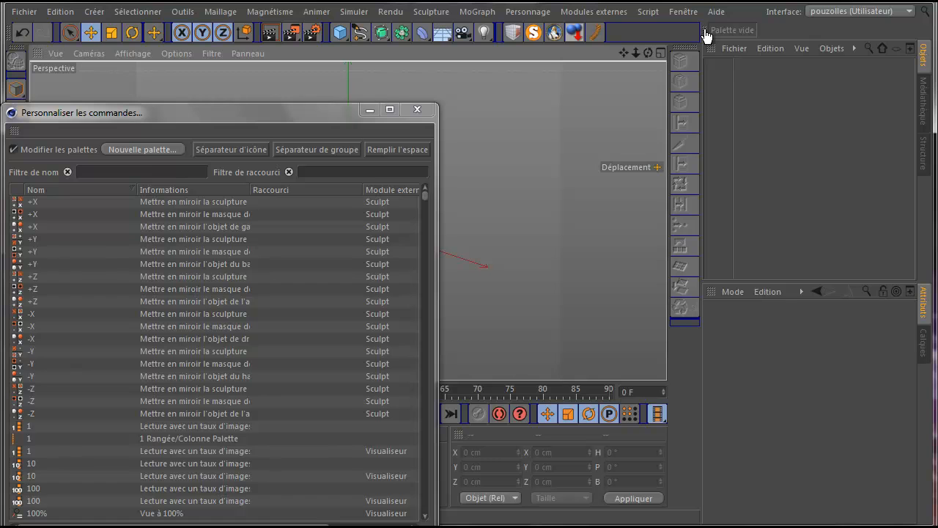
Step: Detach the empty palette above the Object Manager and close it
right_click(769, 31)
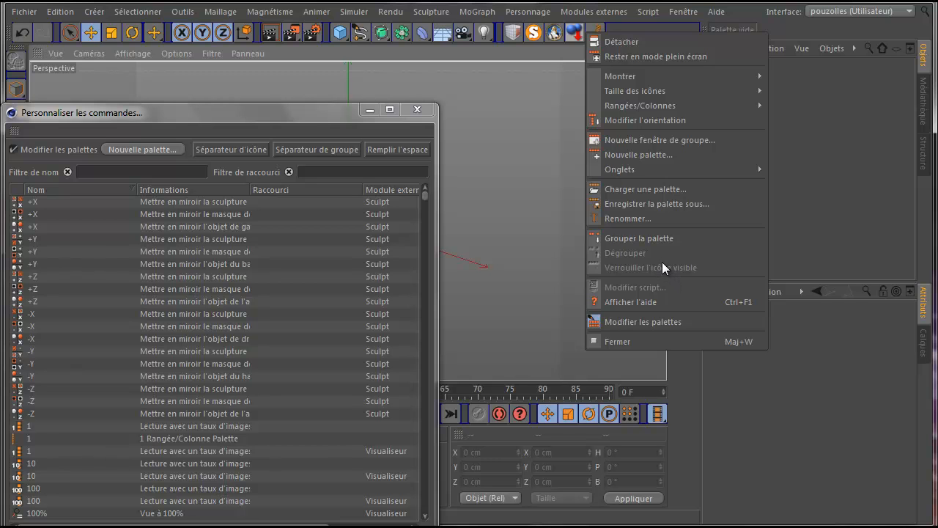
left_click(628, 44)
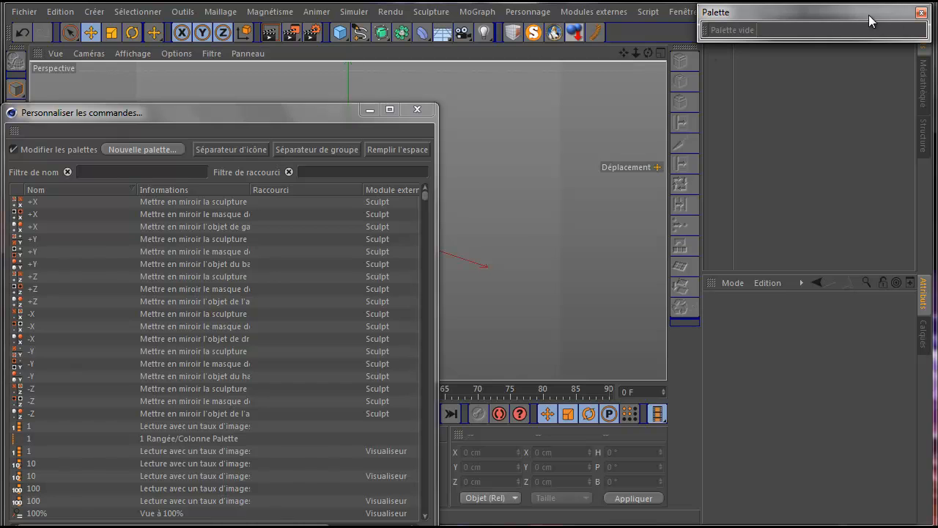
left_click(922, 12)
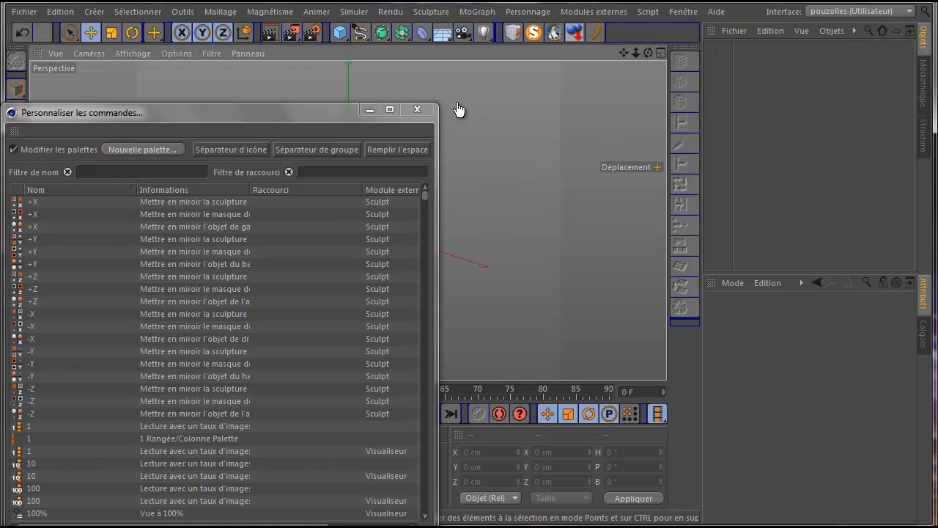
Step: Set the icon size of the vertical modeling-tools palette beside the viewport to Petite taille and close the command customization
left_click_drag(332, 111, 482, 107)
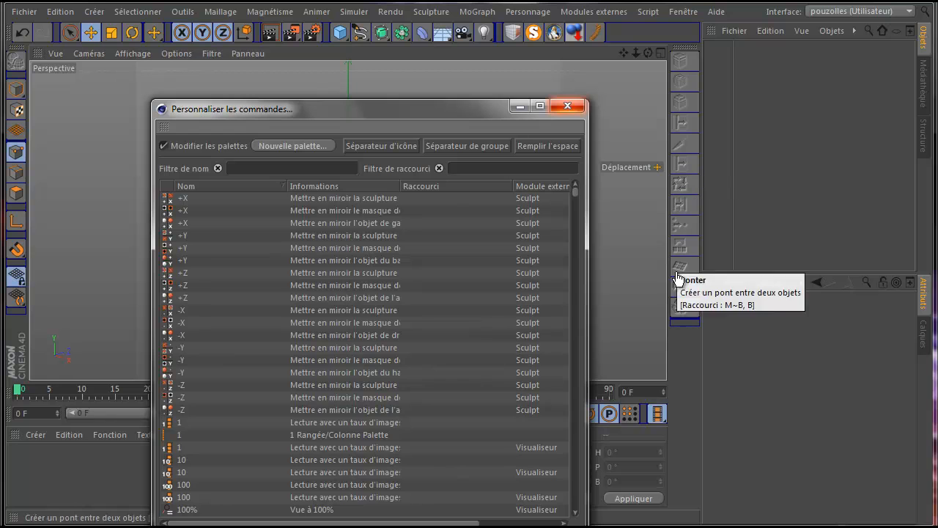
right_click(686, 356)
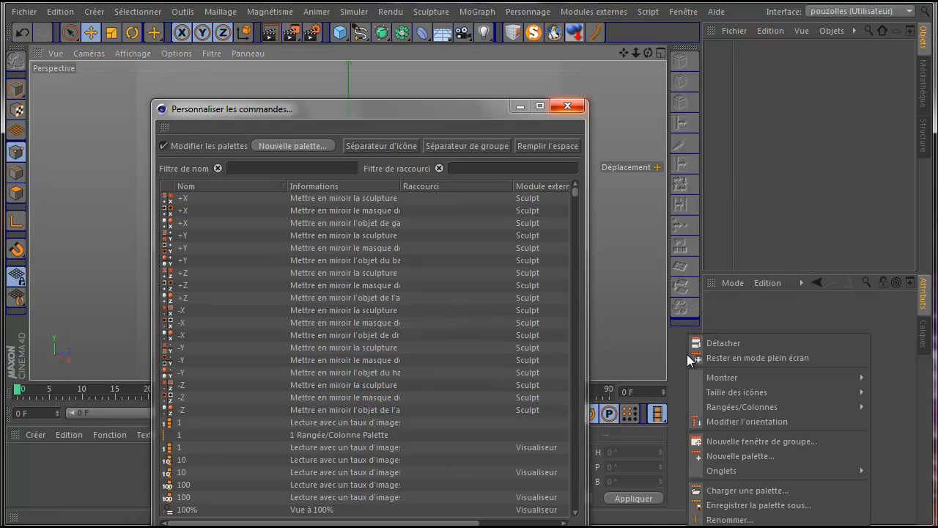
mouse_move(704, 392)
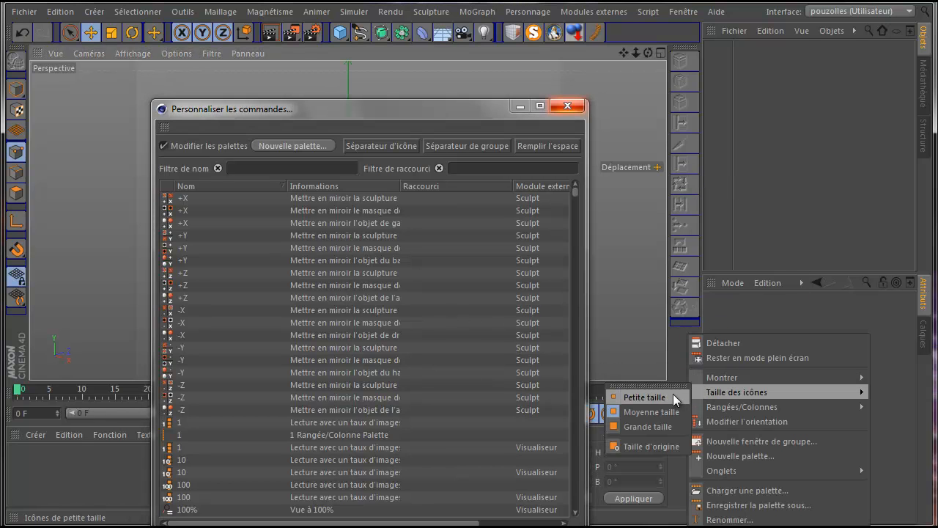
left_click(671, 394)
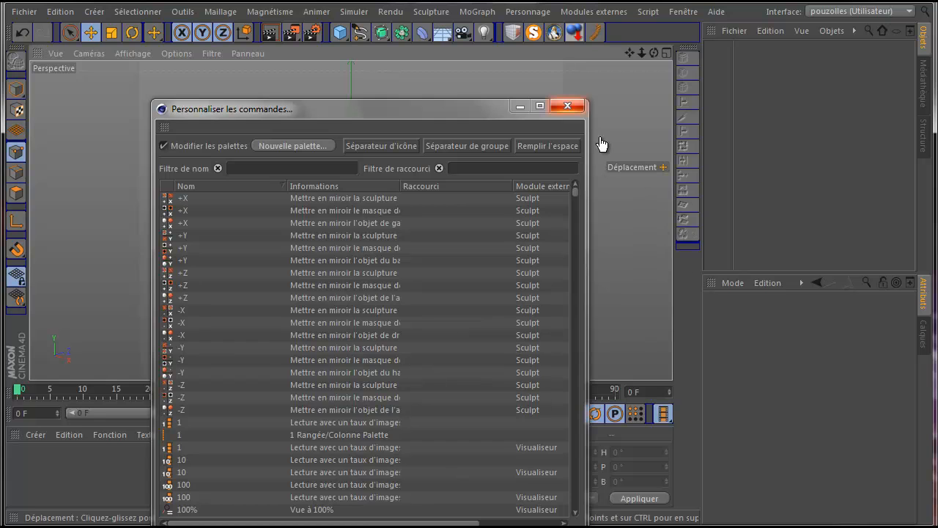
left_click(568, 106)
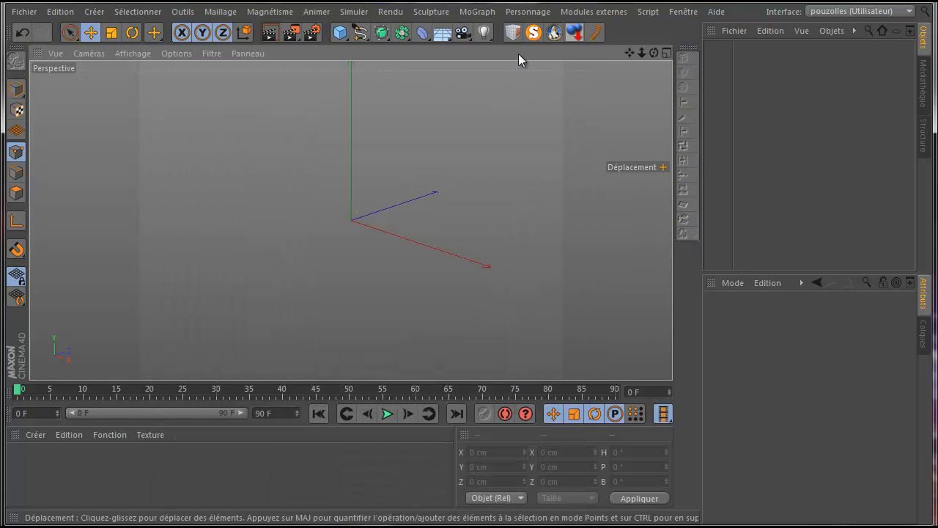
Step: Add a cube to the scene and convert it to an editable polygon object
left_click(339, 34)
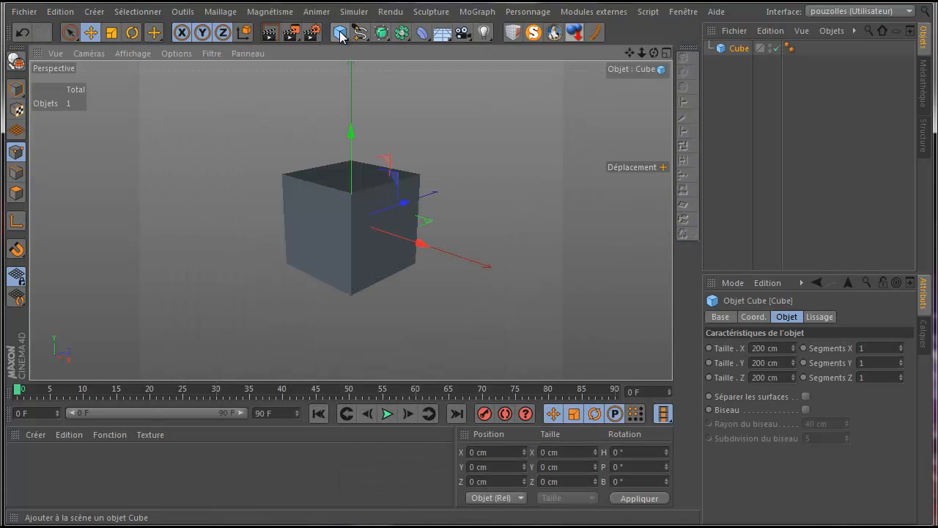
left_click(14, 62)
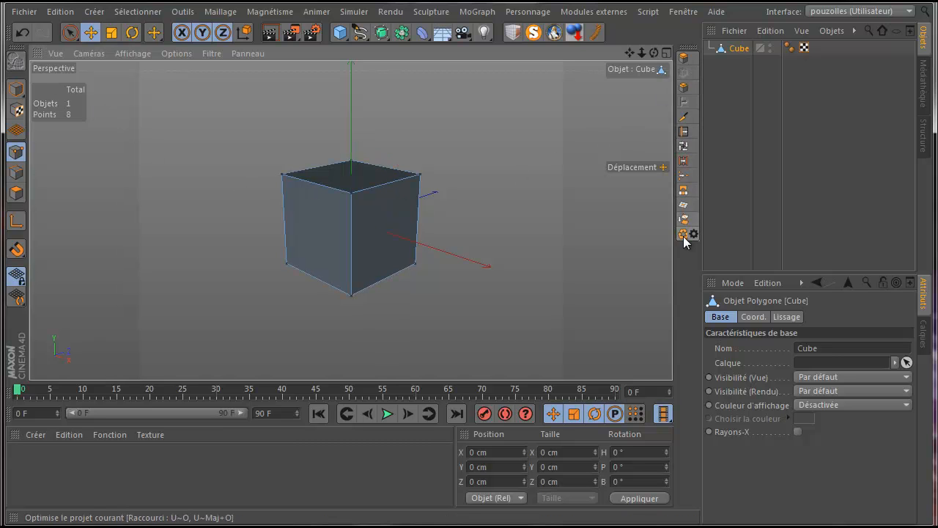
Step: Reopen the command customization with palette editing enabled, set the modeling-tools palette's icon size to Moyenne taille, and close the customization
left_click(683, 12)
mouse_move(684, 35)
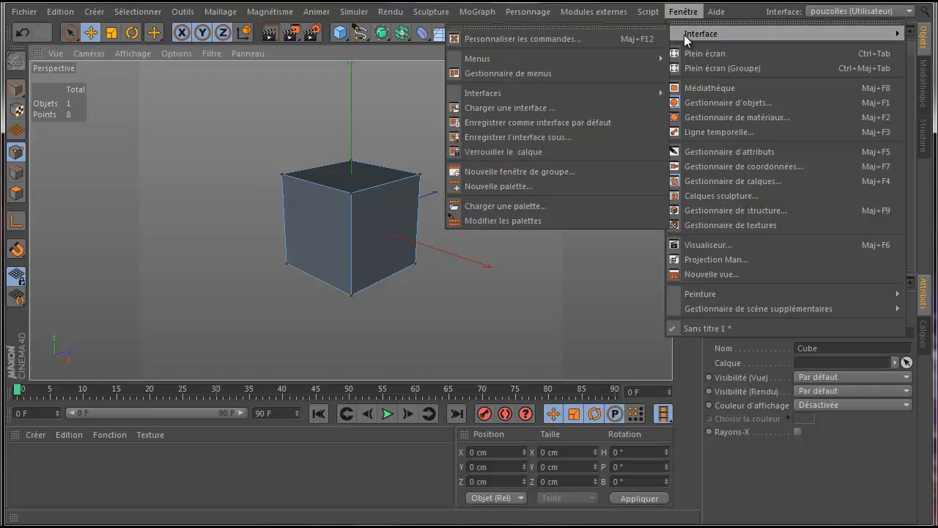
left_click(544, 37)
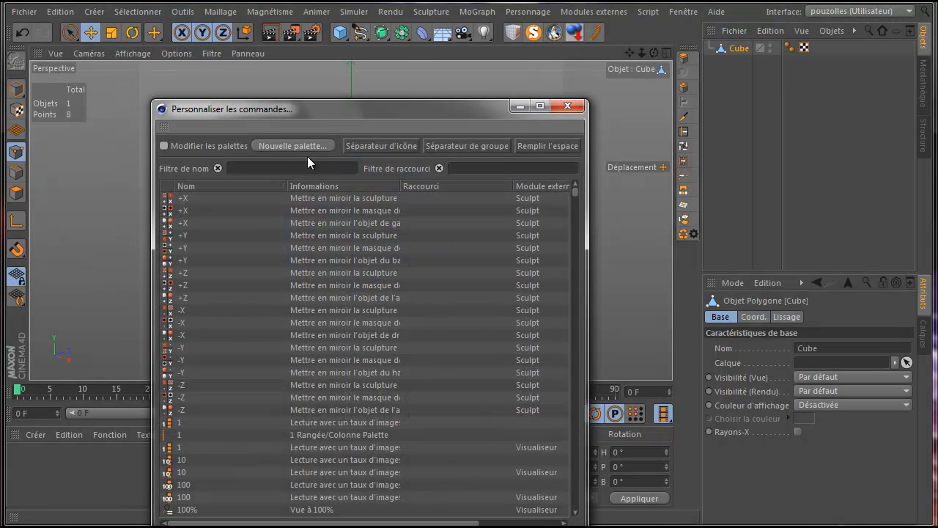
left_click(164, 145)
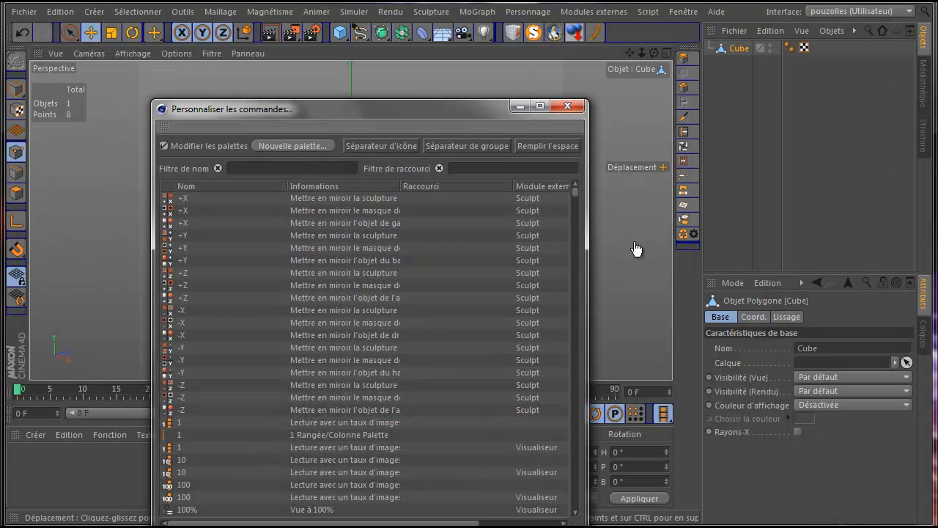
right_click(680, 275)
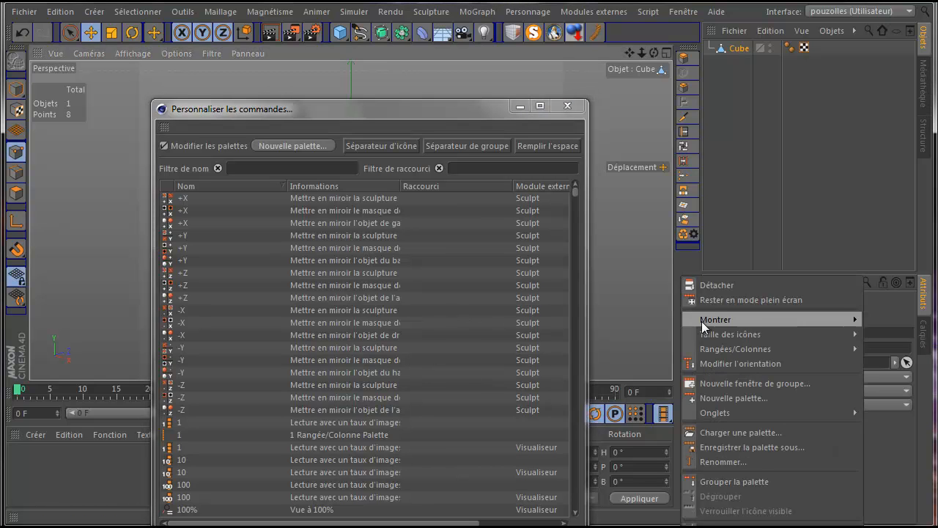
mouse_move(705, 337)
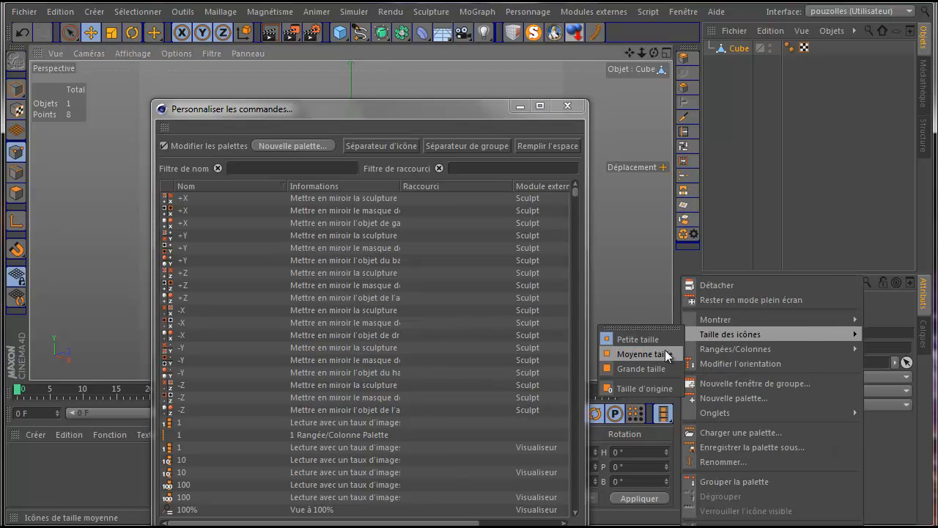
left_click(663, 352)
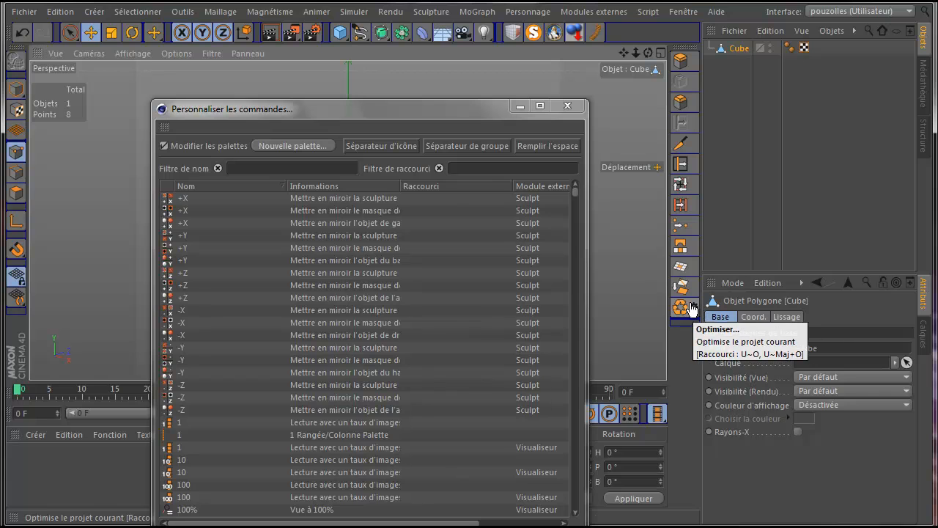
left_click(575, 109)
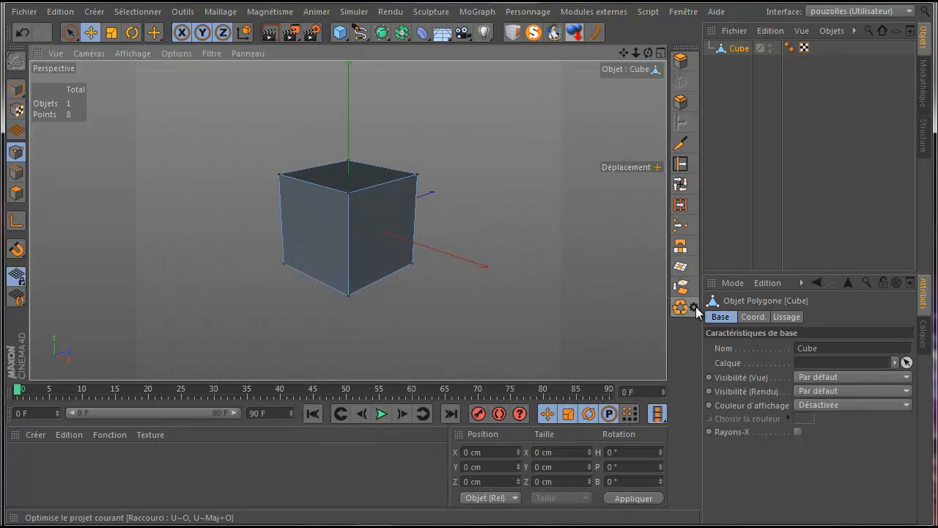
Step: Open the options of the Optimiser command from the modeling palette, review them, and close the dialog without applying
left_click(695, 307)
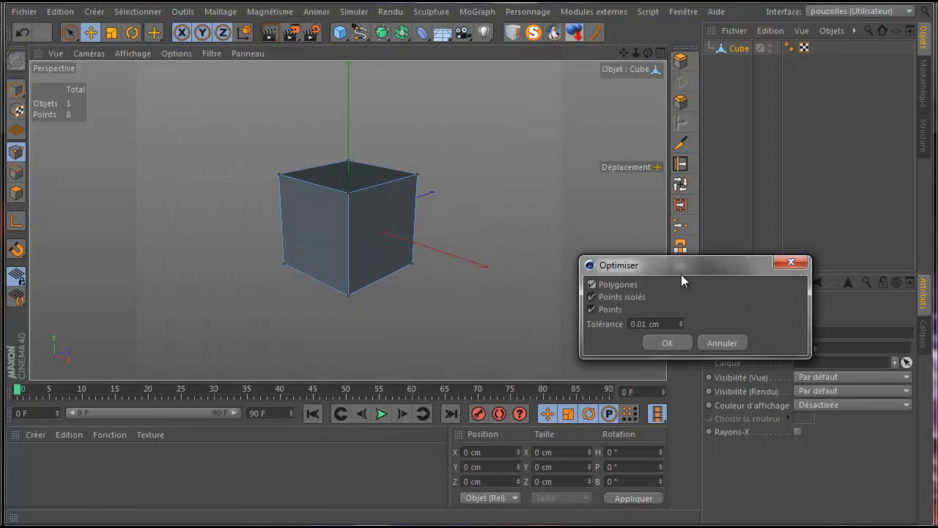
left_click_drag(682, 262, 502, 111)
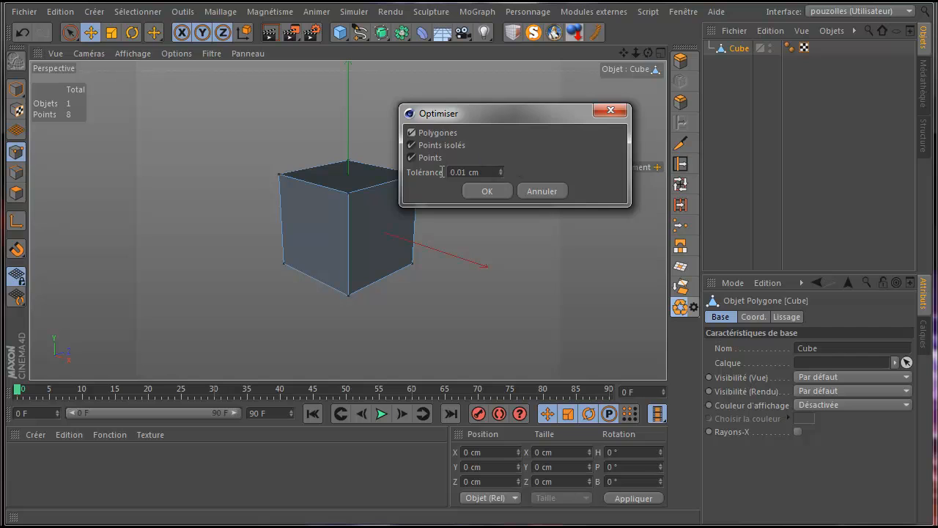
left_click(607, 111)
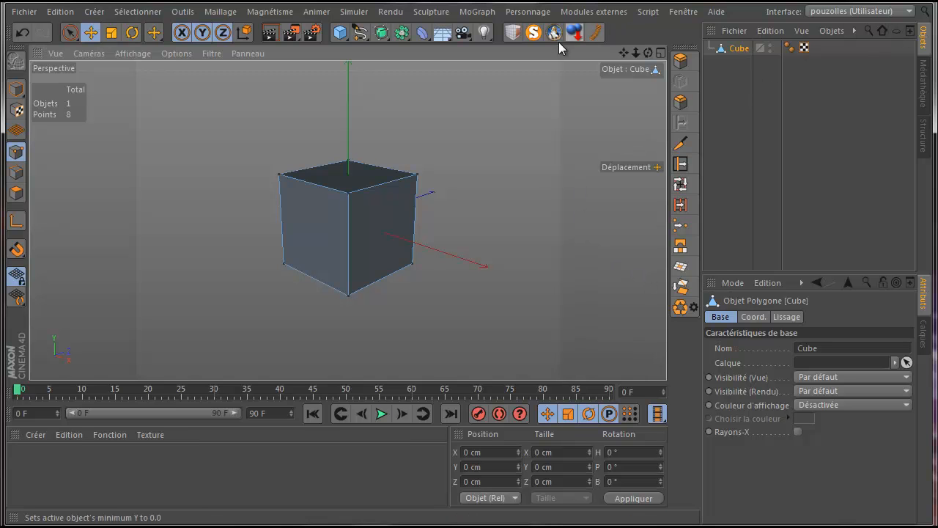
Step: Save the current interface layout as pouzolles in the layout folder, replacing the existing file
left_click(683, 12)
mouse_move(688, 34)
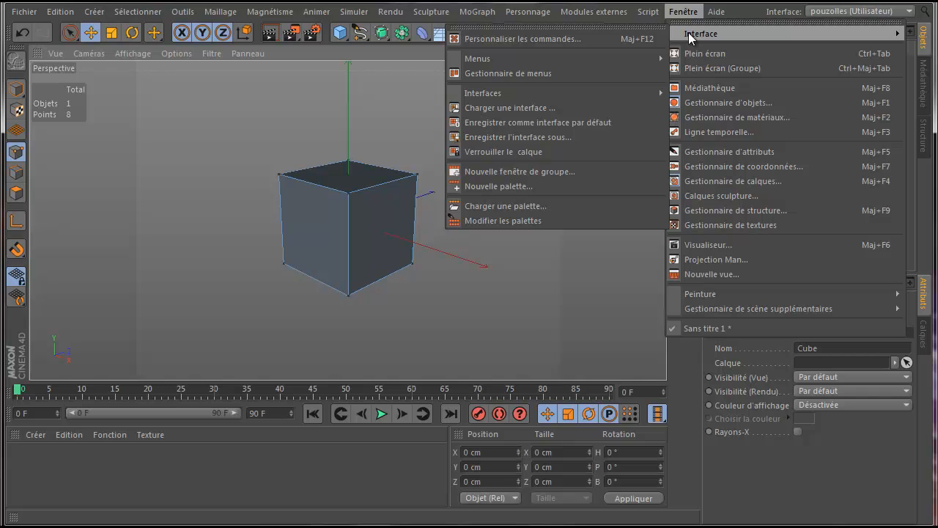
mouse_move(501, 94)
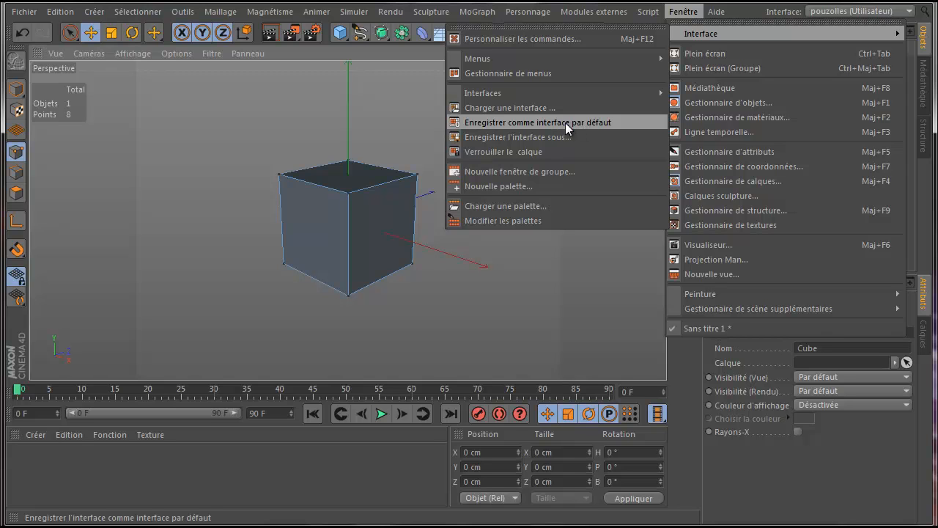
left_click(531, 138)
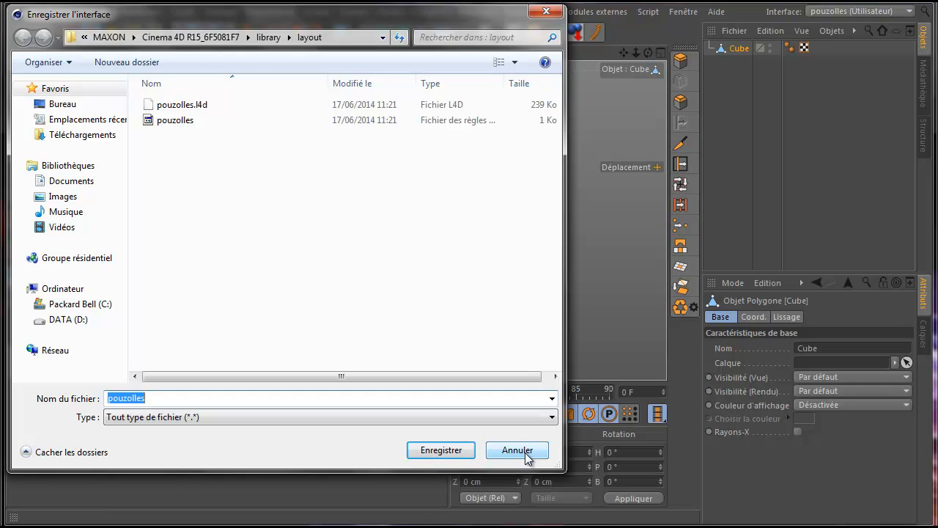
left_click(443, 450)
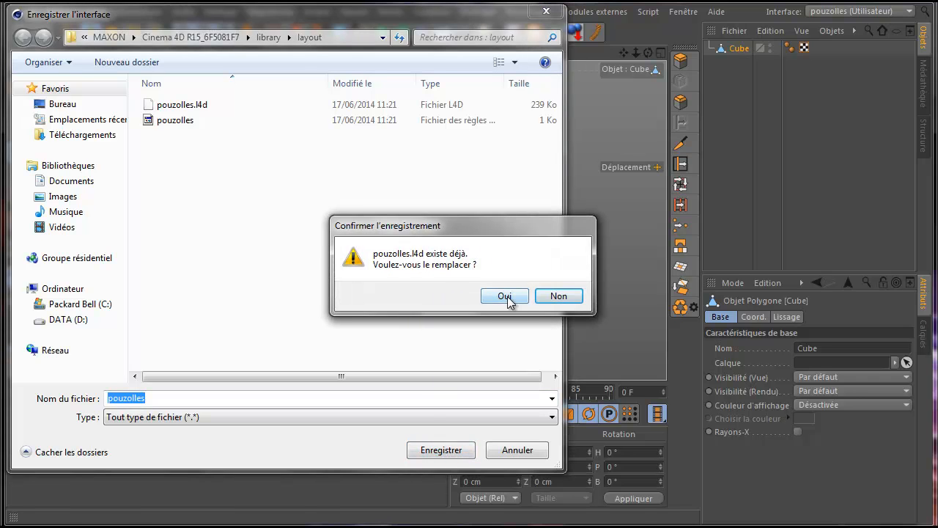
left_click(505, 297)
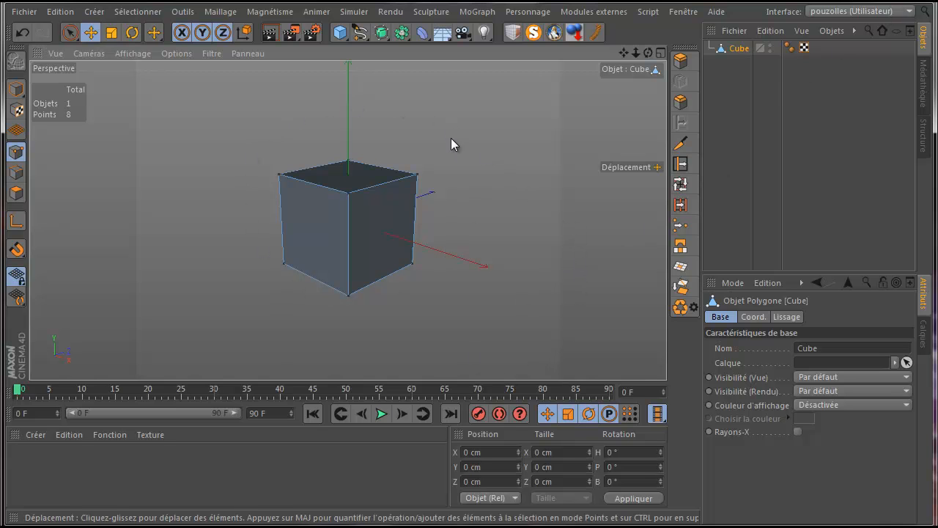
Step: Switch the interface to the Interface de démarrage layout and check the list of available layouts
left_click(912, 11)
left_click(879, 68)
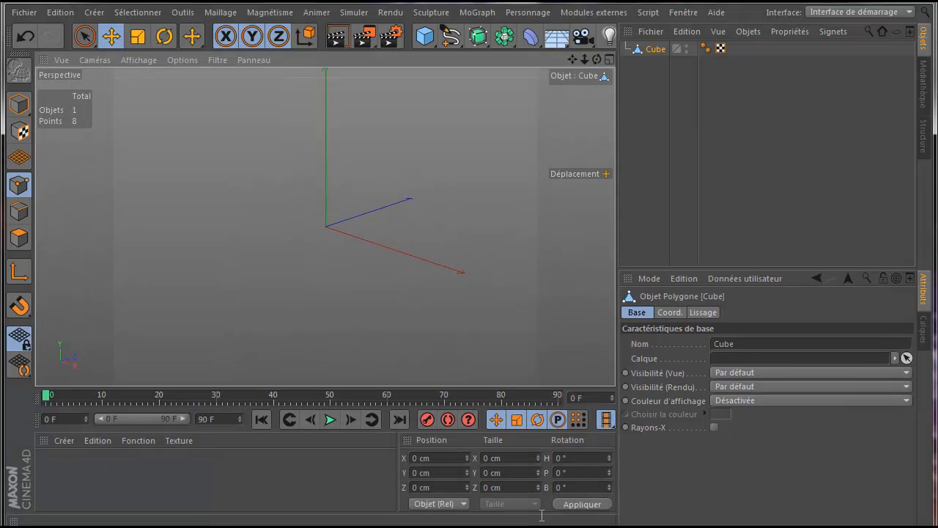
left_click(909, 14)
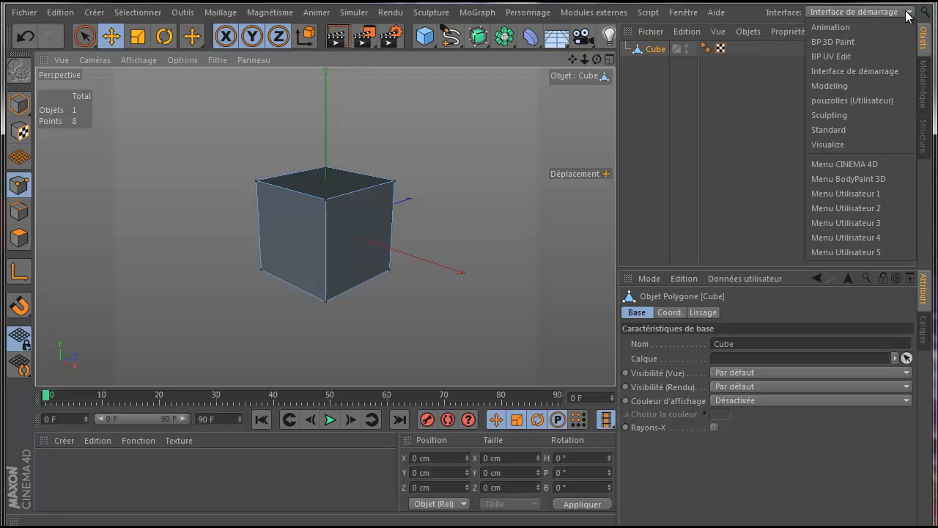
left_click(648, 75)
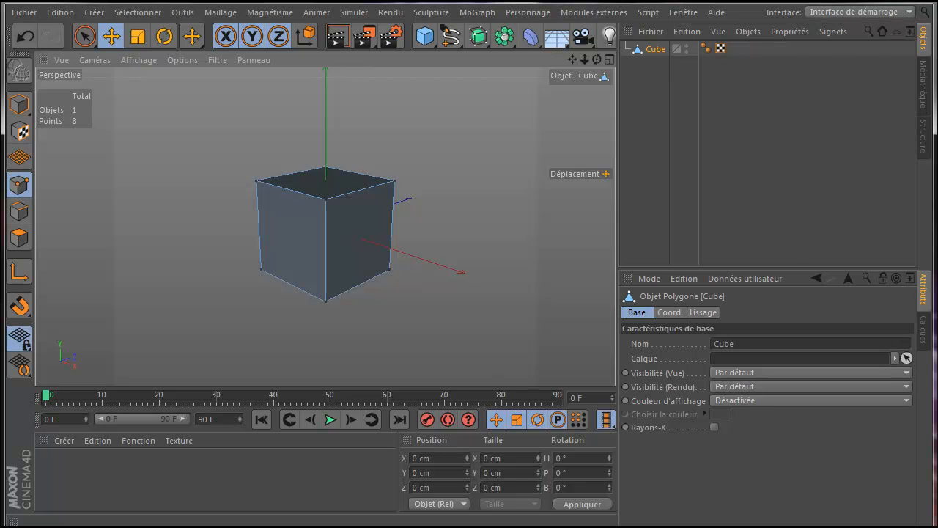
Step: Adjust the application window's size and load the saved pouzolles user layout
left_click_drag(441, 2, 442, 0)
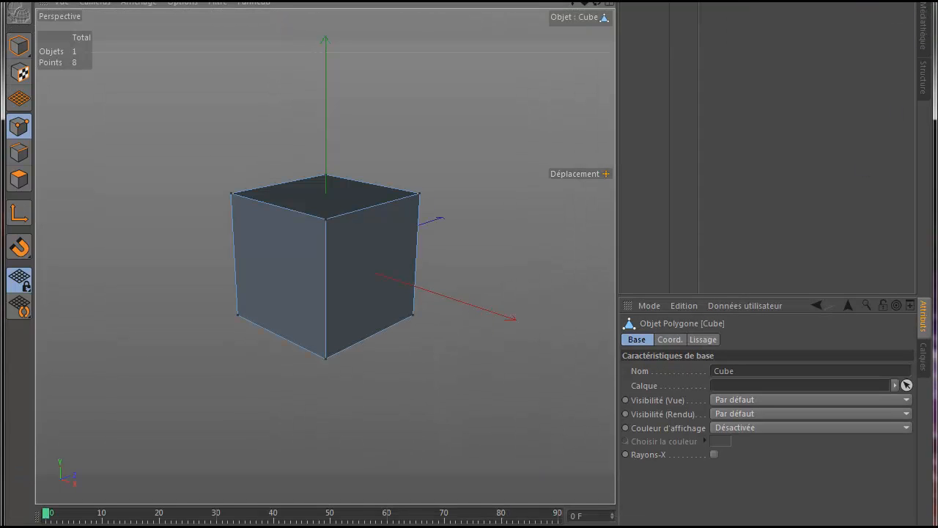
left_click_drag(442, 0, 435, 0)
left_click_drag(806, 0, 820, 4)
left_click_drag(469, 525, 469, 527)
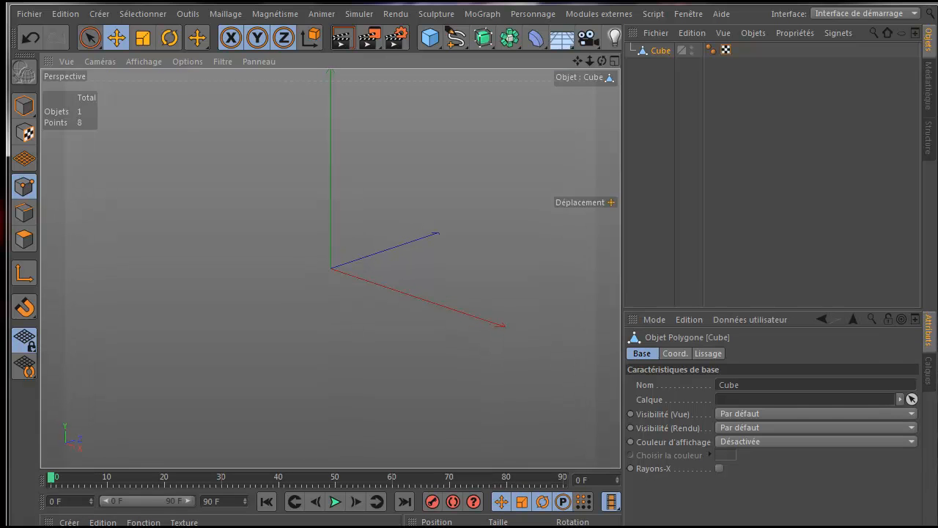
left_click(915, 15)
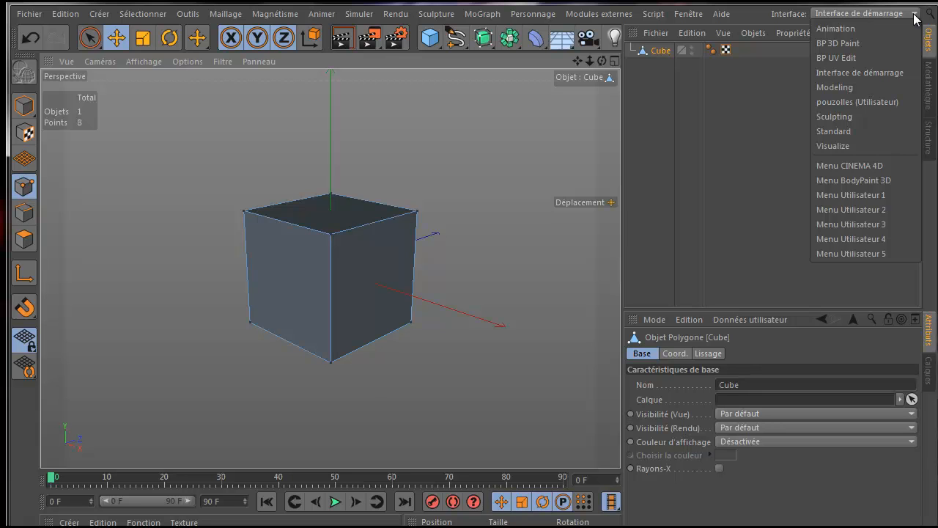
left_click(866, 101)
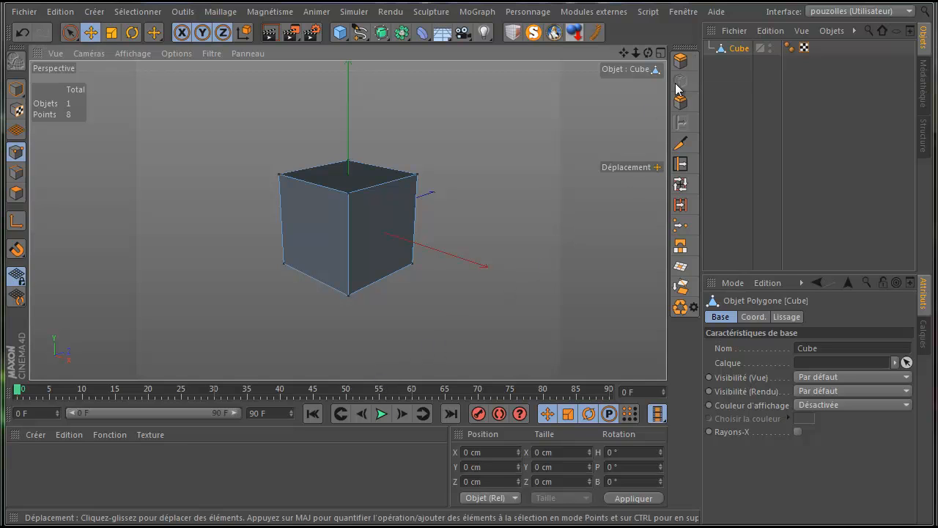
Step: Dock the modeling palette horizontally between the viewport and the timeline, and enlarge the viewport's height
left_click_drag(693, 55, 475, 327)
left_click_drag(422, 374, 380, 388)
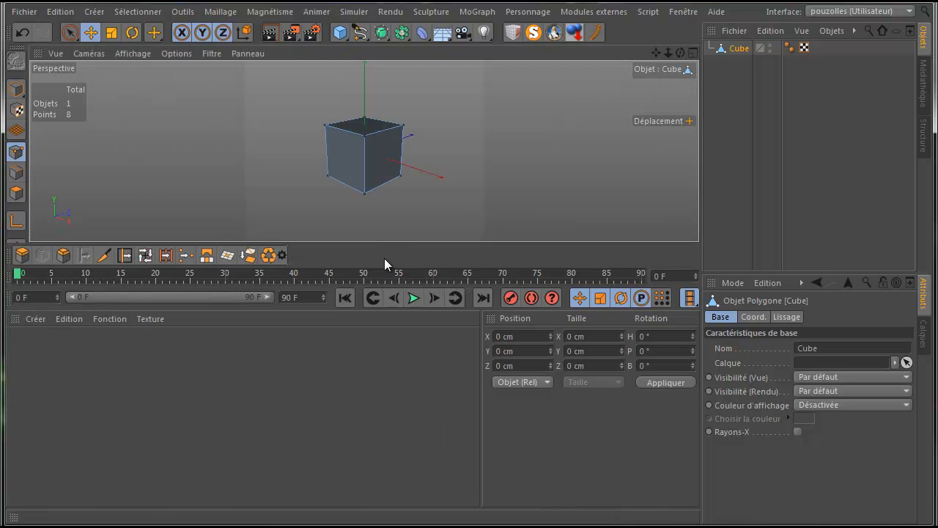
left_click_drag(379, 243, 366, 364)
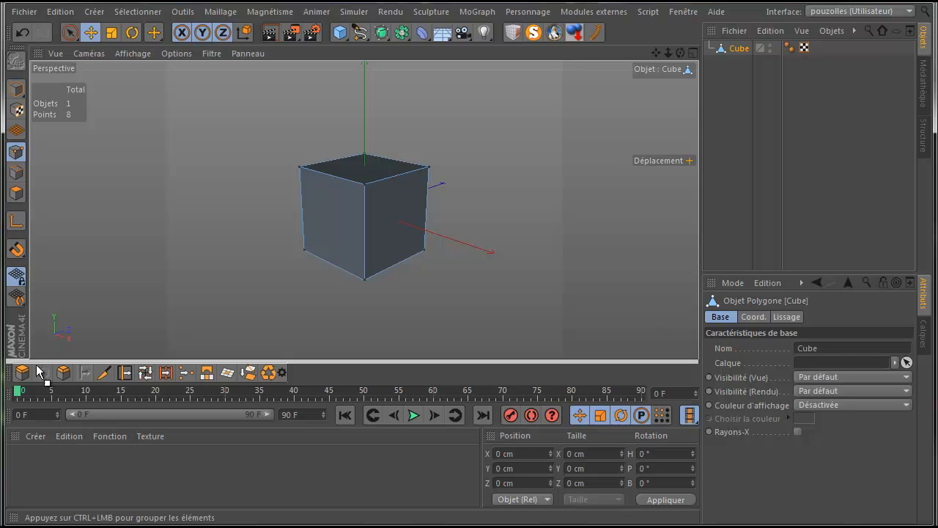
Step: Dock the modeling palette vertically between the viewport and the object manager, enlarge the viewport's height, and slightly narrow the object manager
left_click_drag(683, 188, 684, 188)
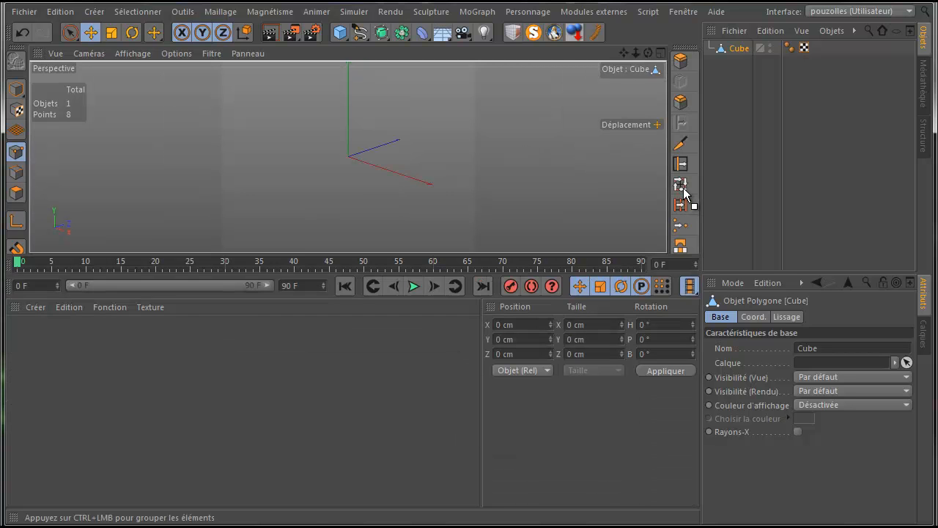
left_click_drag(369, 254, 369, 382)
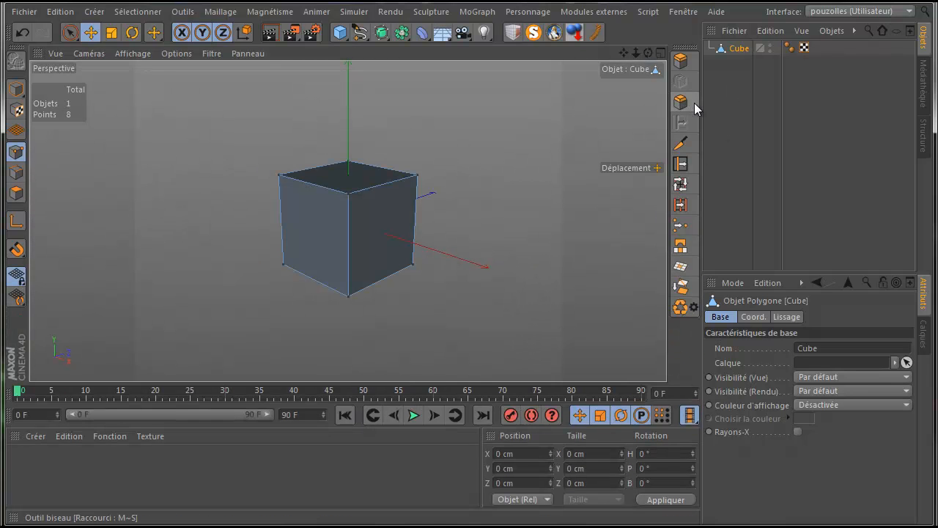
left_click_drag(703, 103, 708, 109)
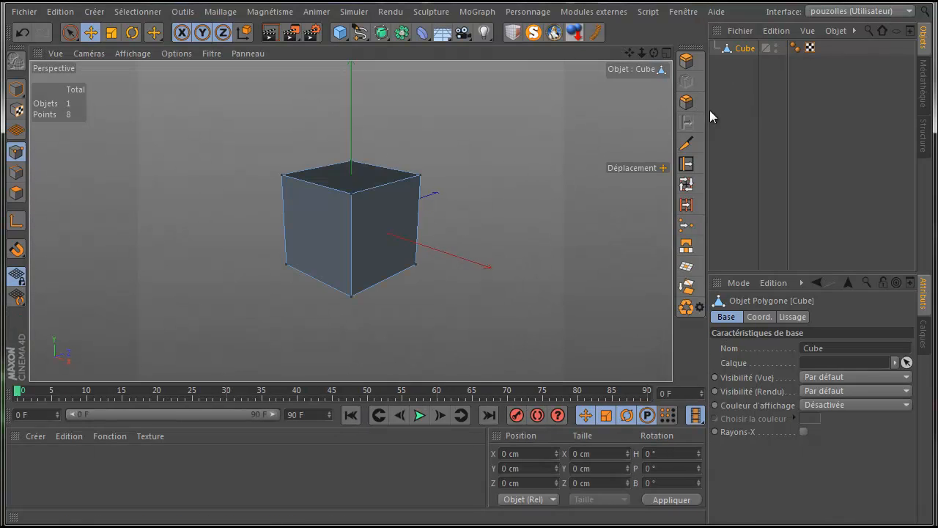